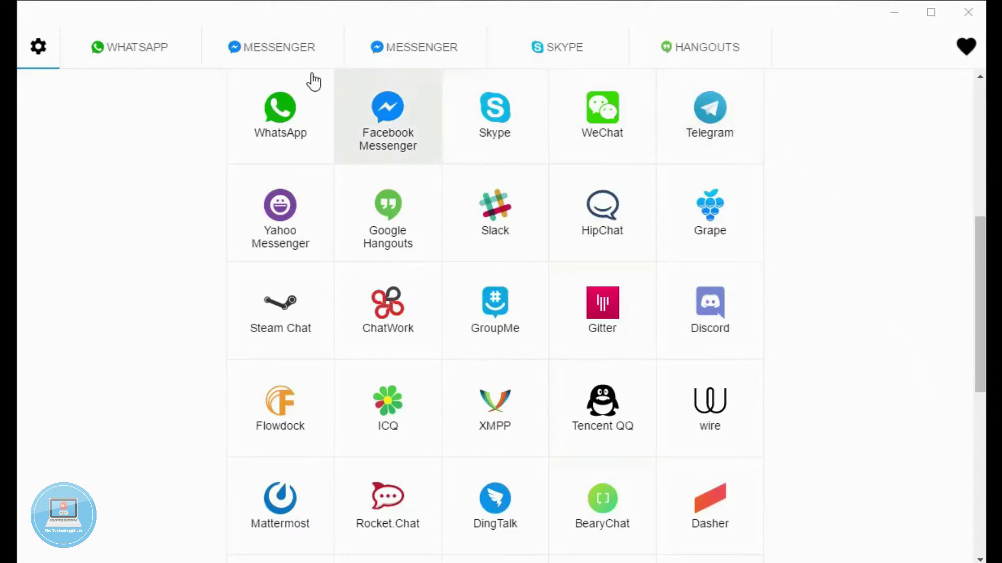
Step: Scroll up and down through the add-a-new-messenger settings grid
{"action": "scroll", "coordinate": [425, 253], "scroll_direction": "down", "scroll_amount": 4}
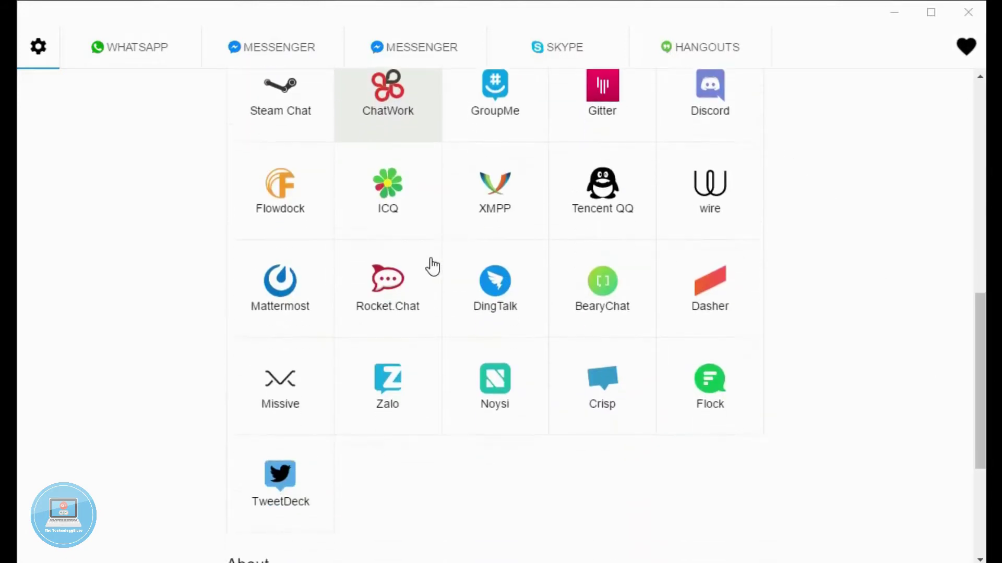
{"action": "scroll", "coordinate": [432, 264], "scroll_direction": "up", "scroll_amount": 5}
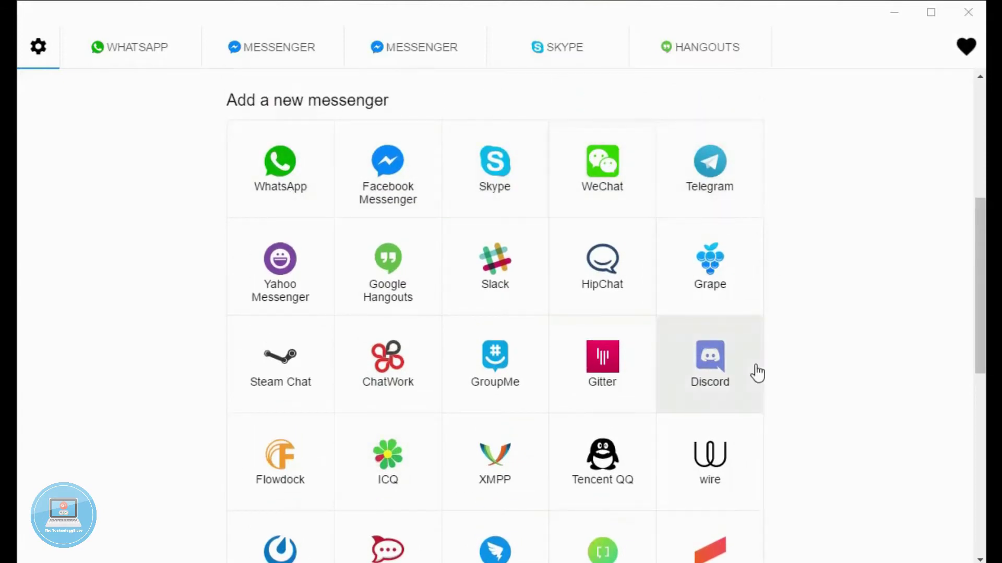
{"action": "scroll", "coordinate": [757, 373], "scroll_direction": "down", "scroll_amount": 6}
{"action": "scroll", "coordinate": [758, 373], "scroll_direction": "up", "scroll_amount": 7}
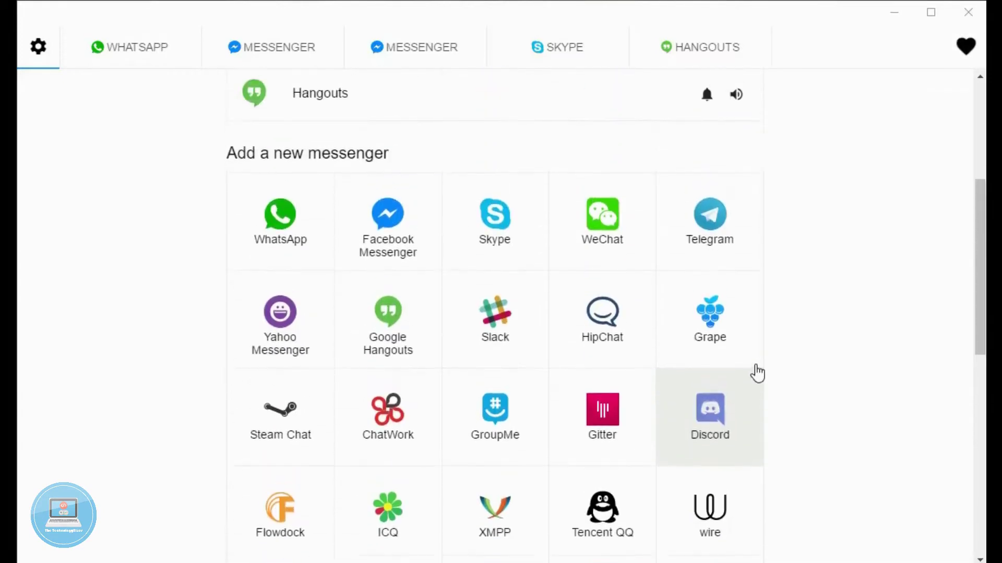
{"action": "scroll", "coordinate": [608, 273], "scroll_direction": "down", "scroll_amount": 1}
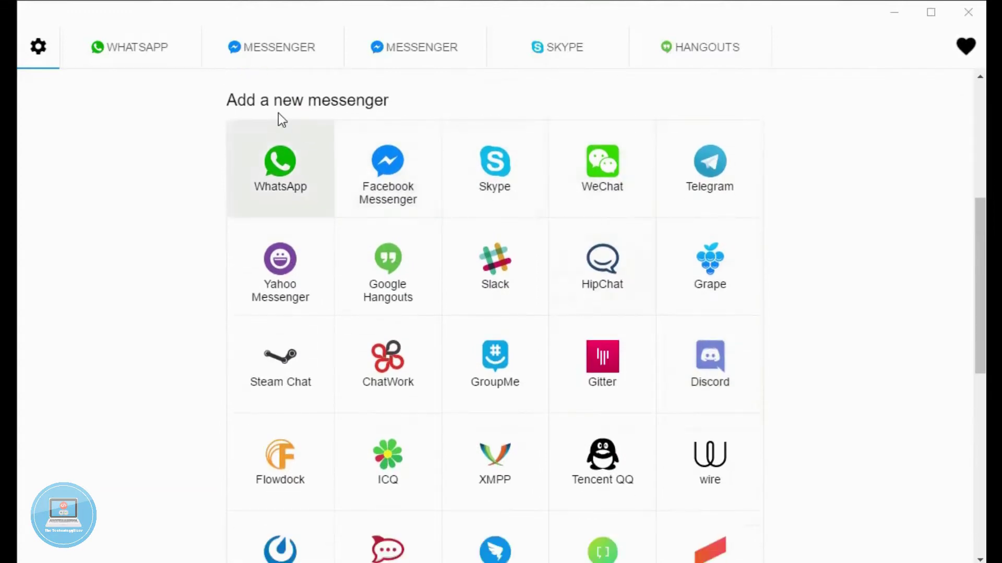
Step: Cycle through the Messenger, second Messenger, Skype, WhatsApp and Hangouts tabs, ending on Hangouts
{"action": "left_click", "coordinate": [259, 47]}
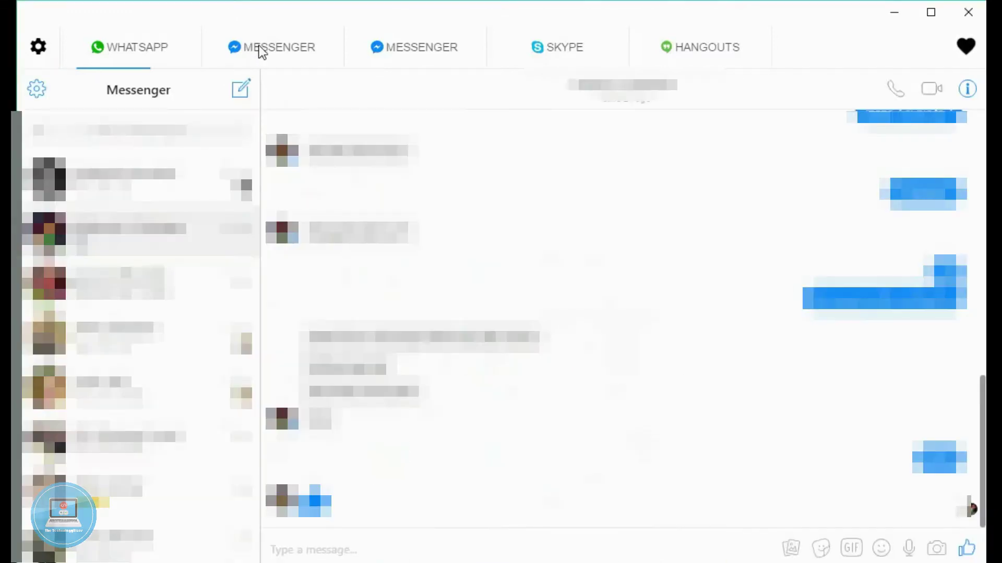
{"action": "left_click", "coordinate": [372, 48]}
{"action": "left_click", "coordinate": [537, 56]}
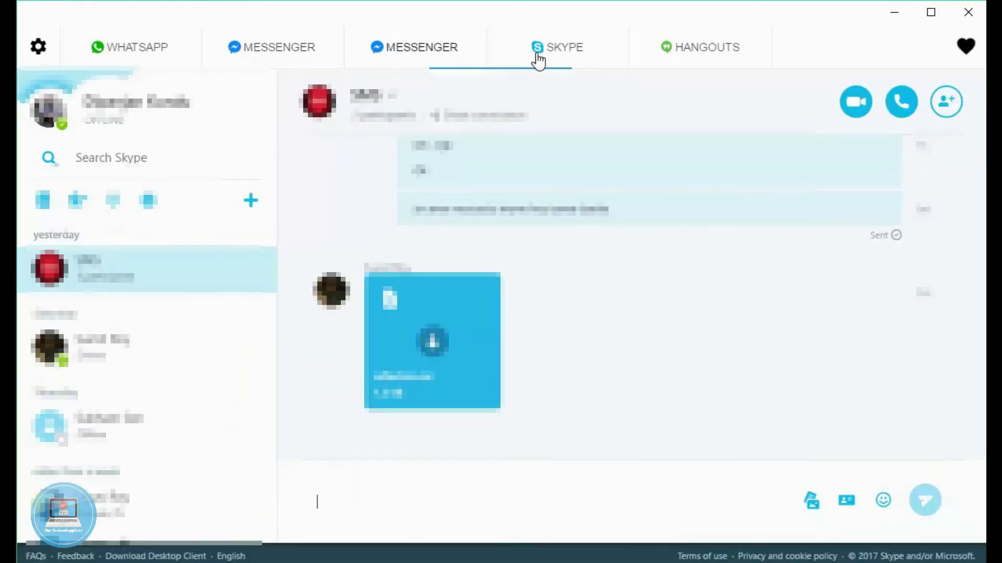
{"action": "left_click", "coordinate": [143, 46]}
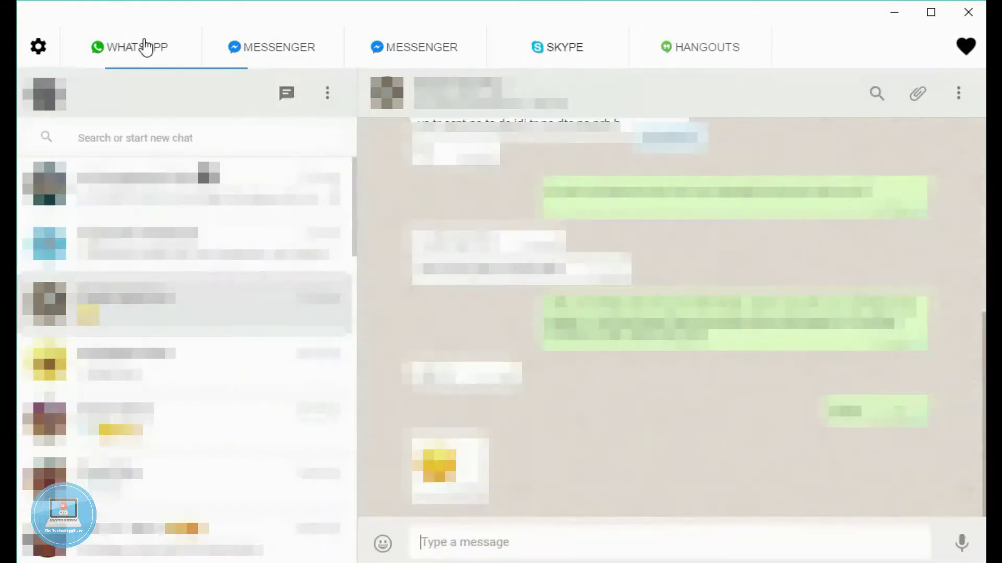
{"action": "left_click", "coordinate": [661, 56]}
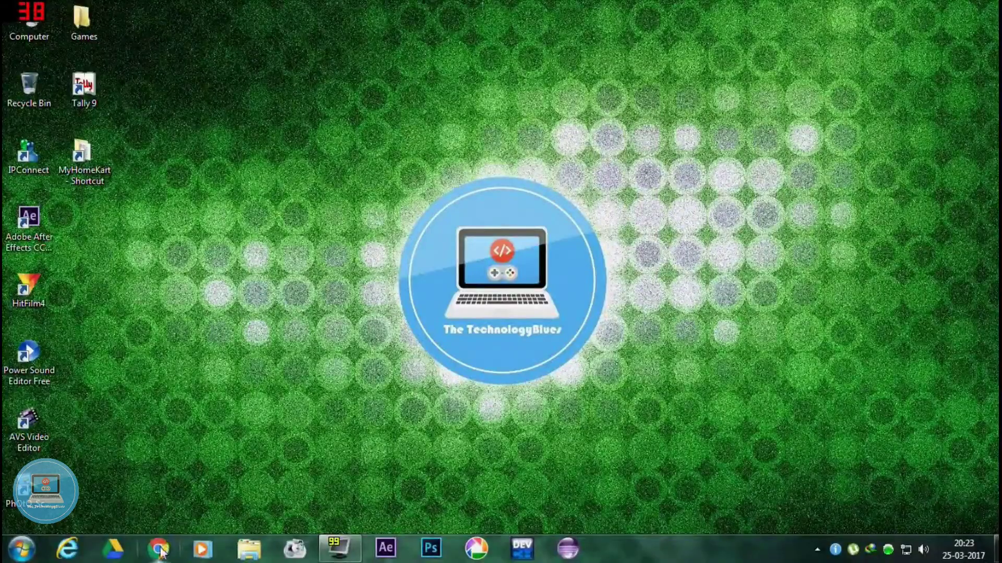
Step: Search the Chrome Web Store for 'all in one messenger' via Chrome's Apps page
{"action": "left_click", "coordinate": [158, 549]}
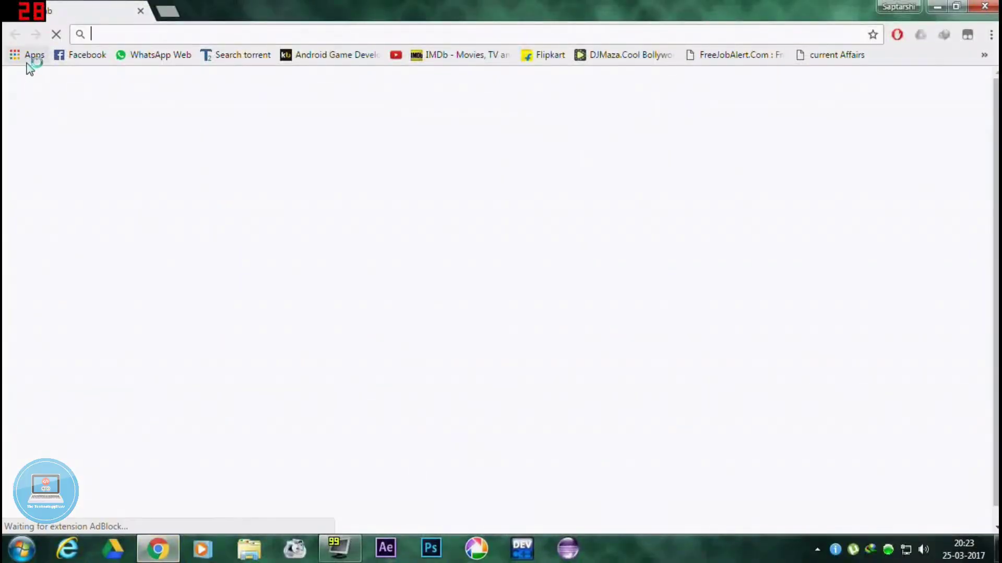
{"action": "left_click", "coordinate": [31, 54]}
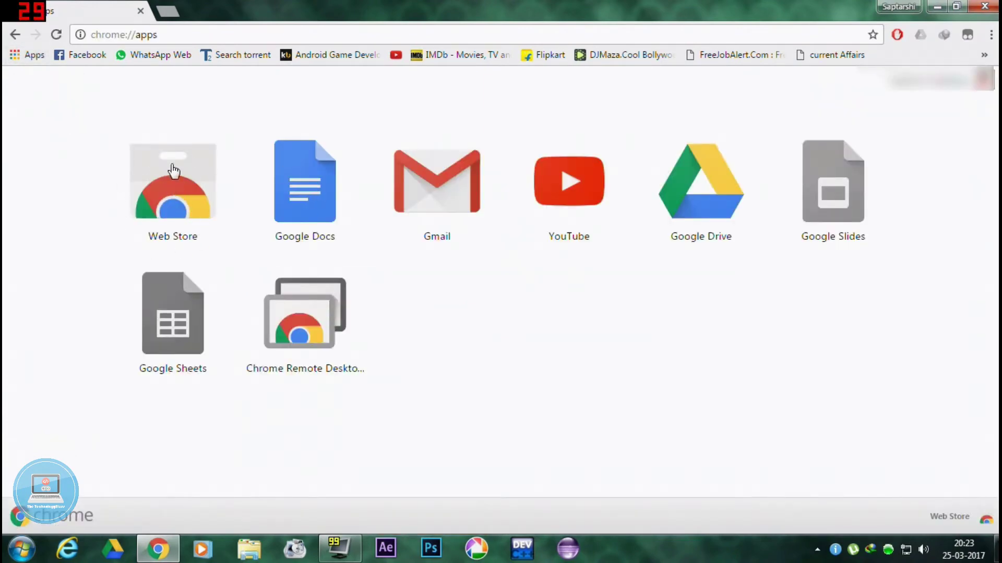
{"action": "left_click", "coordinate": [177, 200]}
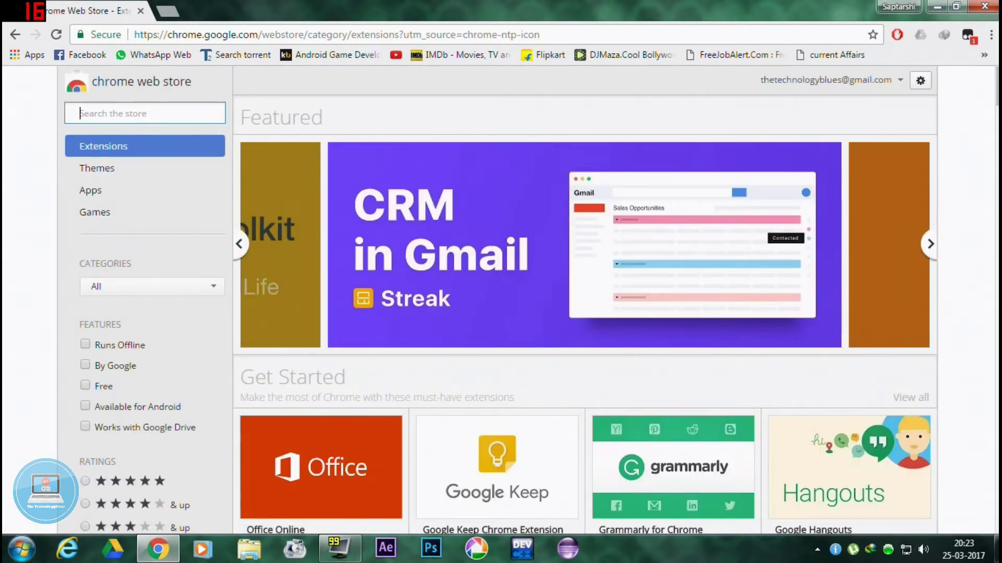
{"action": "type", "text": "all in one messenger"}
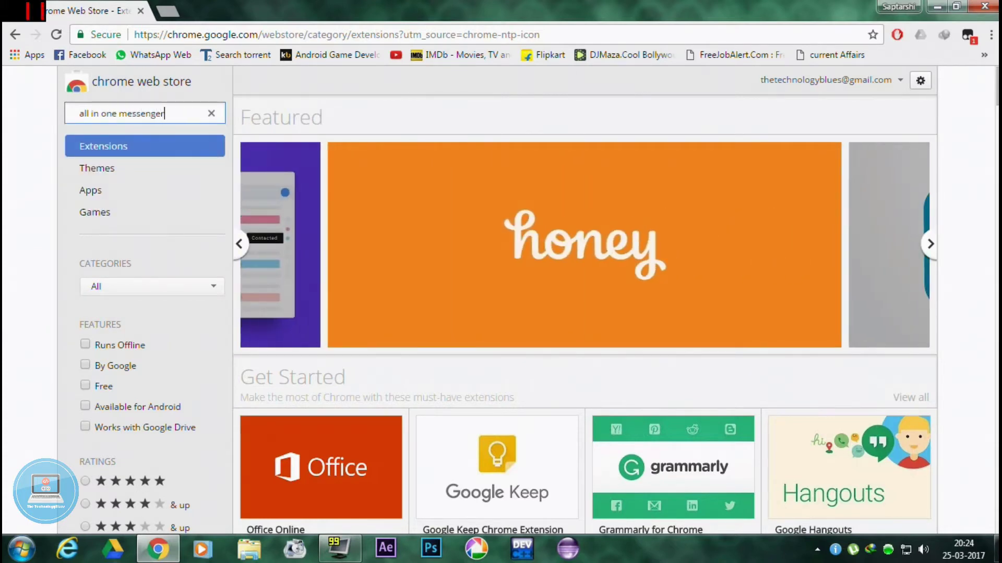
{"action": "key", "text": "Return"}
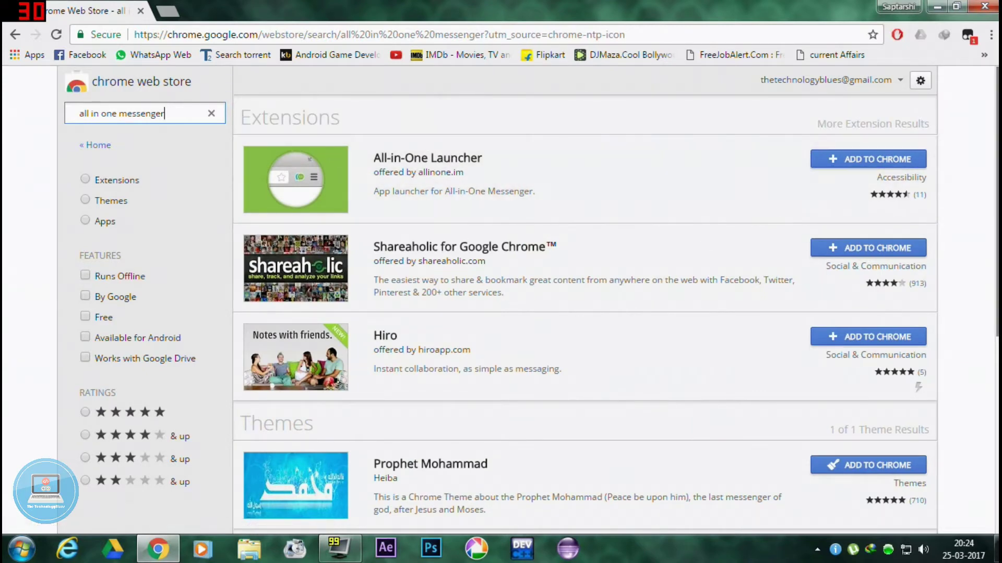
Step: Add the All-in-One Messenger app to Chrome from the Web Store results
{"action": "scroll", "coordinate": [968, 375], "scroll_direction": "down", "scroll_amount": 6}
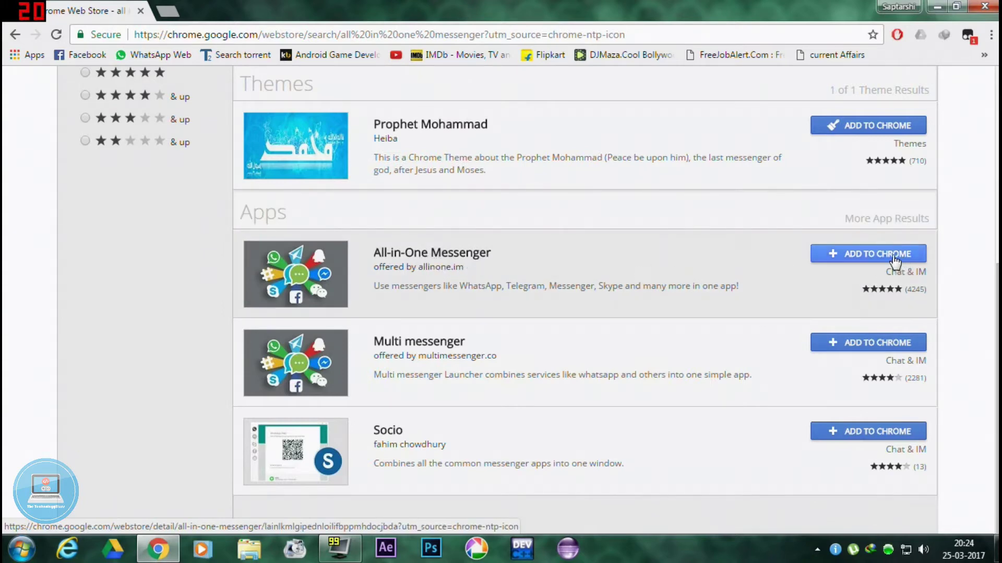
{"action": "left_click", "coordinate": [868, 255]}
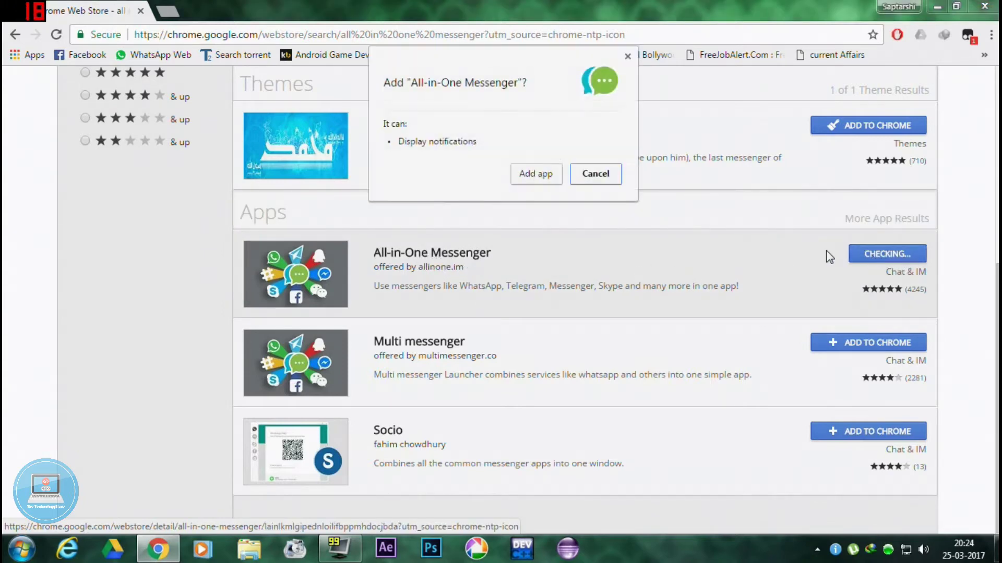
{"action": "left_click", "coordinate": [538, 175]}
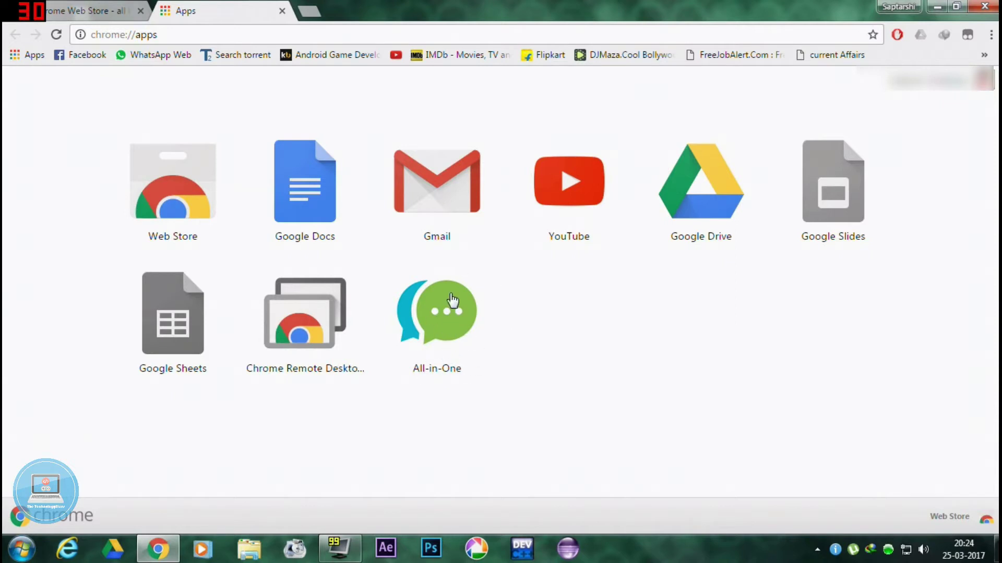
Step: Close the Web Store tab, launch All-in-One Messenger maximized, and browse its add-a-new-messenger grid
{"action": "key", "text": "ctrl+w"}
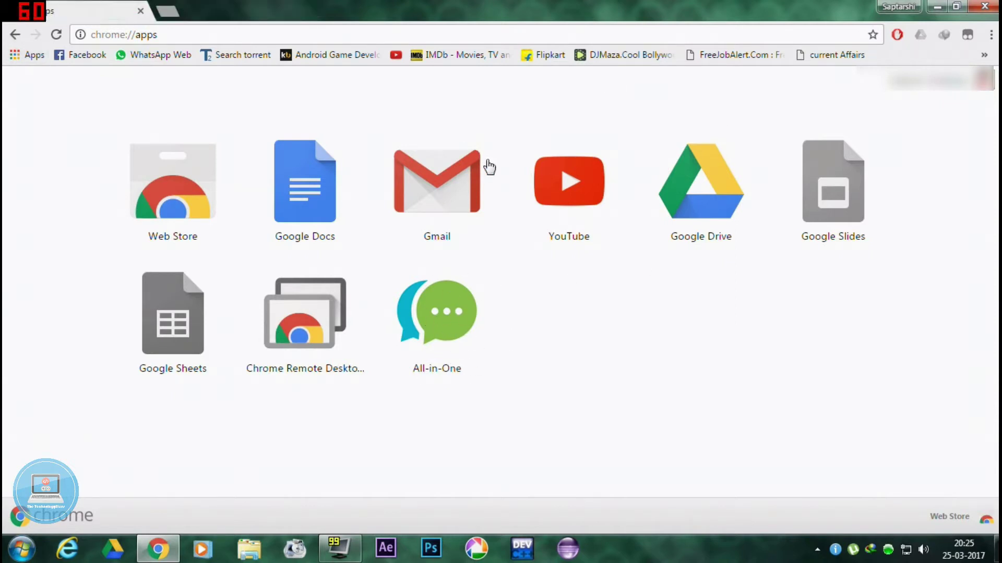
{"action": "left_click", "coordinate": [457, 335]}
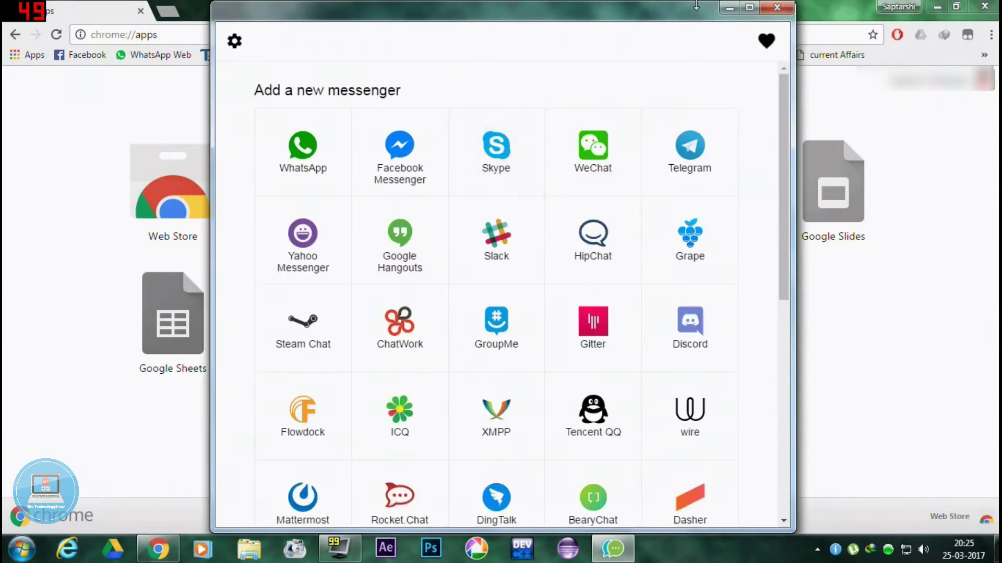
{"action": "left_click", "coordinate": [749, 7]}
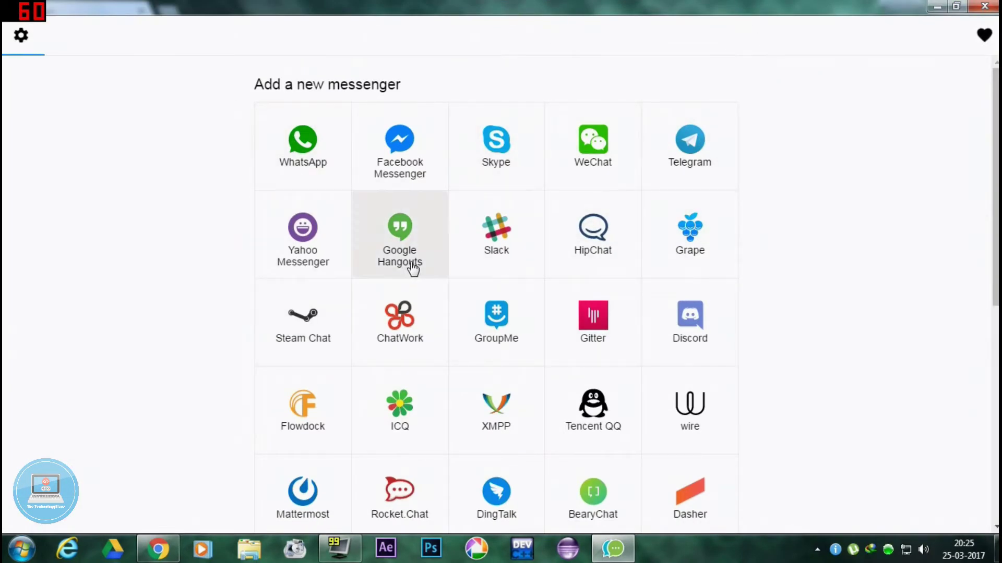
{"action": "scroll", "coordinate": [413, 261], "scroll_direction": "down", "scroll_amount": 5}
{"action": "scroll", "coordinate": [689, 326], "scroll_direction": "up", "scroll_amount": 4}
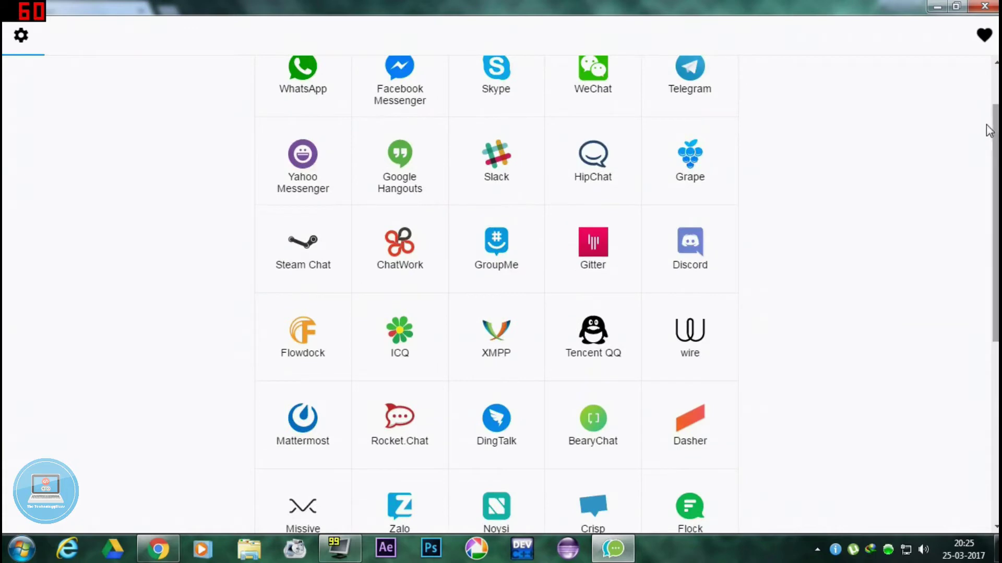
{"action": "scroll", "coordinate": [992, 131], "scroll_direction": "up", "scroll_amount": 2}
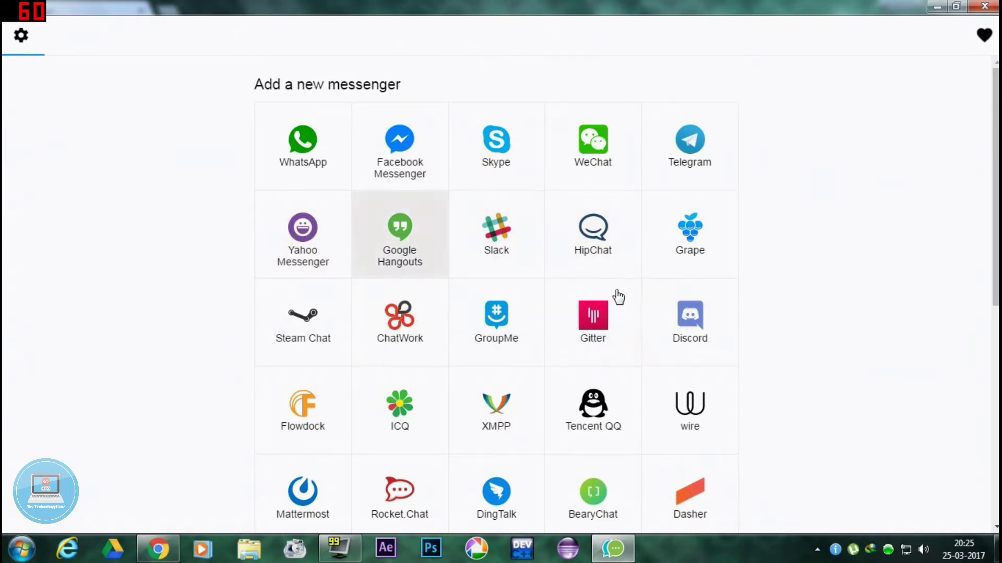
{"action": "scroll", "coordinate": [996, 225], "scroll_direction": "down", "scroll_amount": 5}
{"action": "scroll", "coordinate": [500, 292], "scroll_direction": "up", "scroll_amount": 2}
{"action": "scroll", "coordinate": [914, 192], "scroll_direction": "up", "scroll_amount": 3}
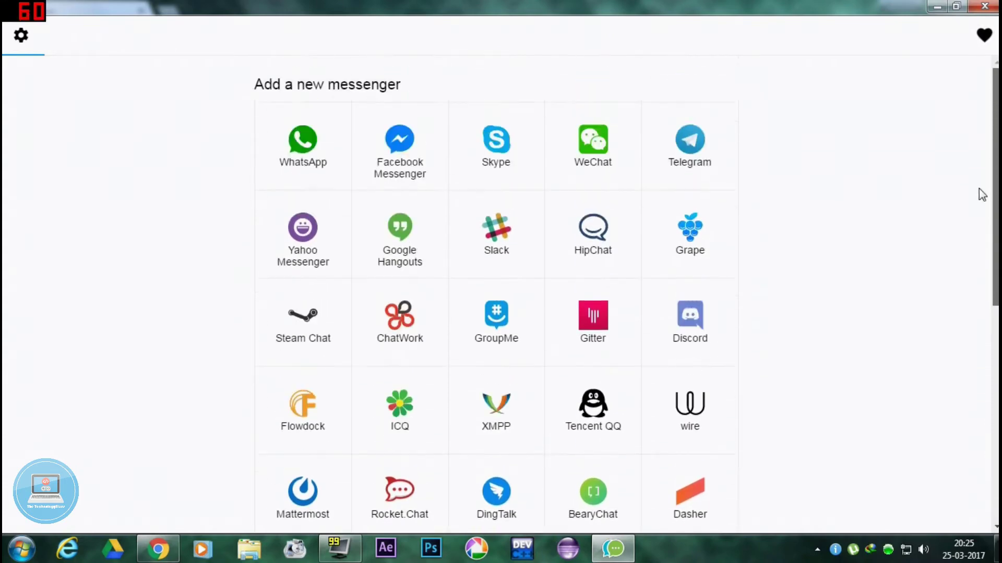
Step: Add Facebook Messenger and grant it microphone and camera access
{"action": "left_click", "coordinate": [401, 144]}
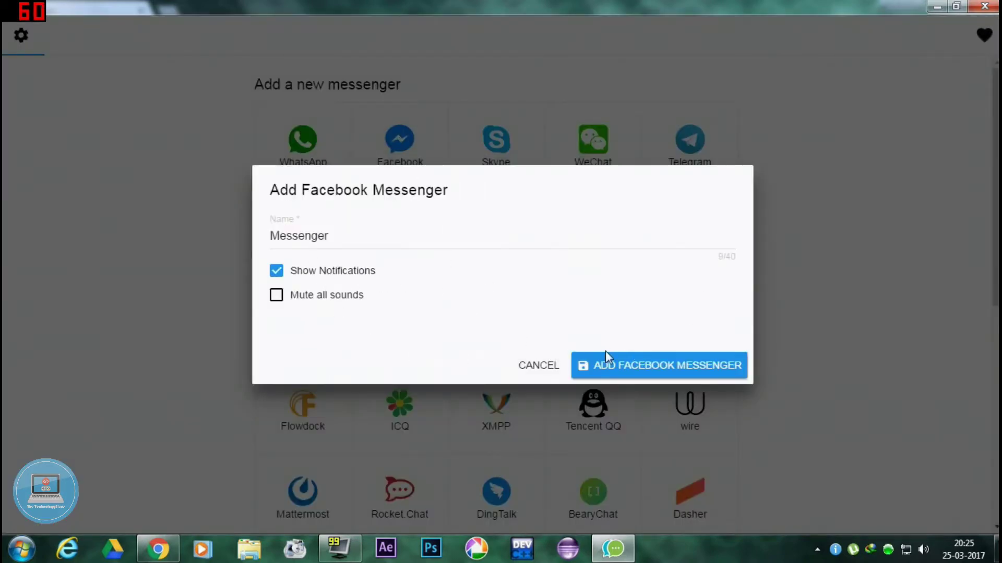
{"action": "left_click", "coordinate": [652, 367]}
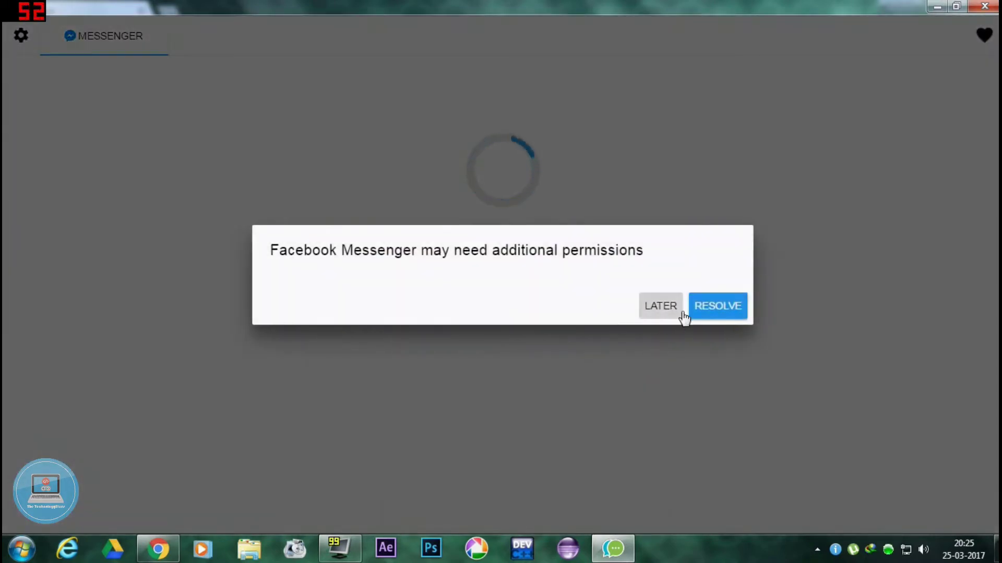
{"action": "left_click", "coordinate": [720, 313]}
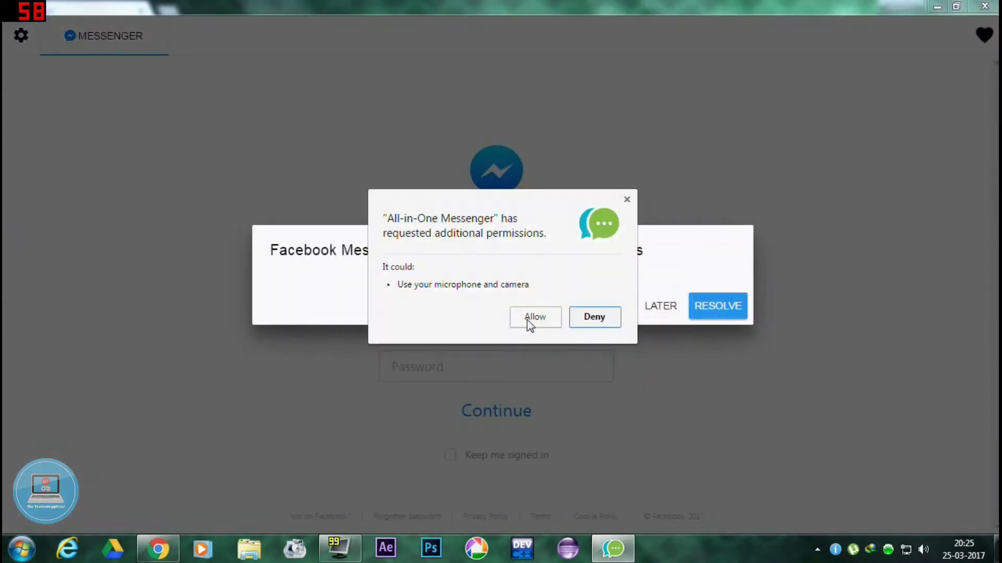
{"action": "left_click", "coordinate": [535, 317]}
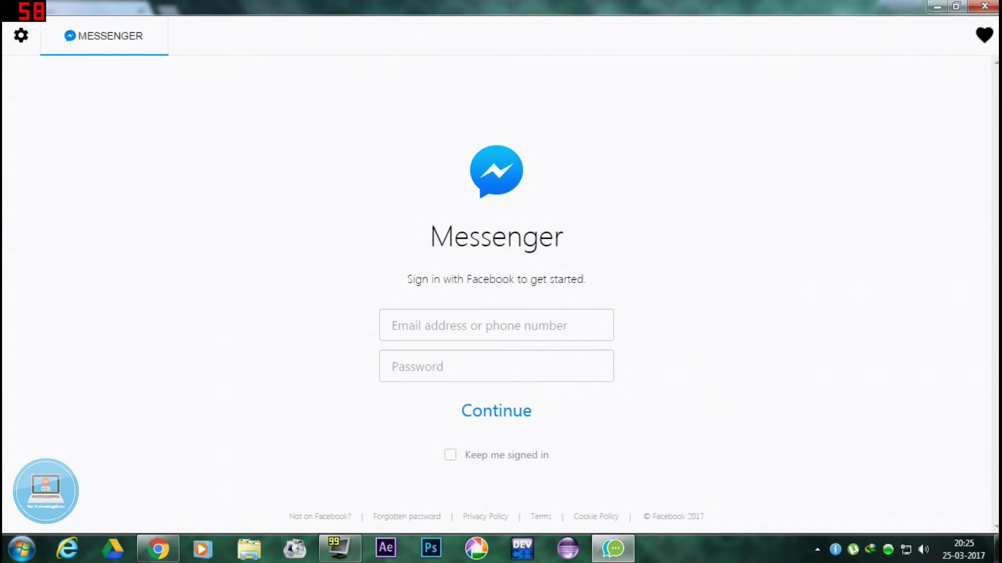
Step: Sign in to Messenger with the account email and password
{"action": "left_click", "coordinate": [496, 325]}
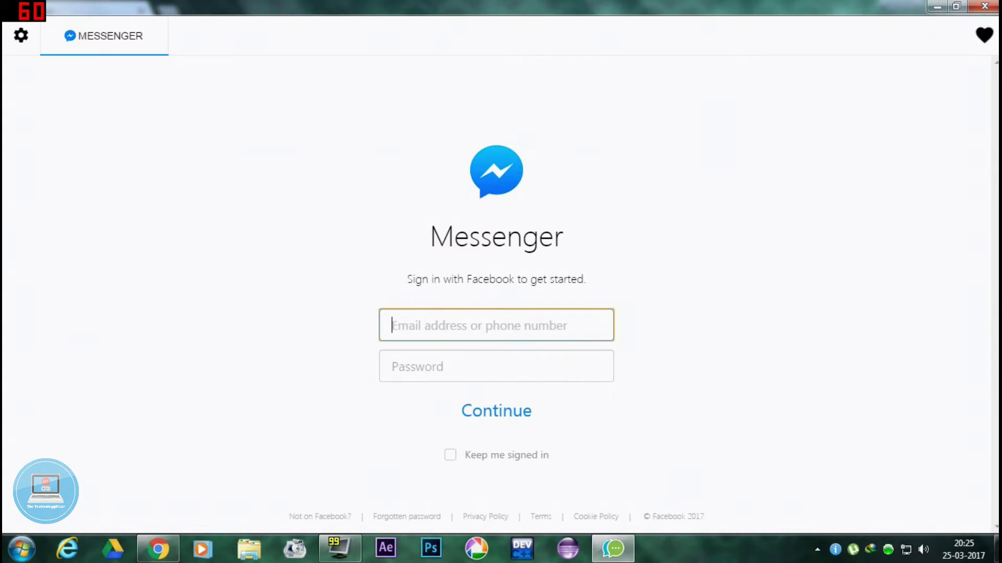
{"action": "type", "text": "t"}
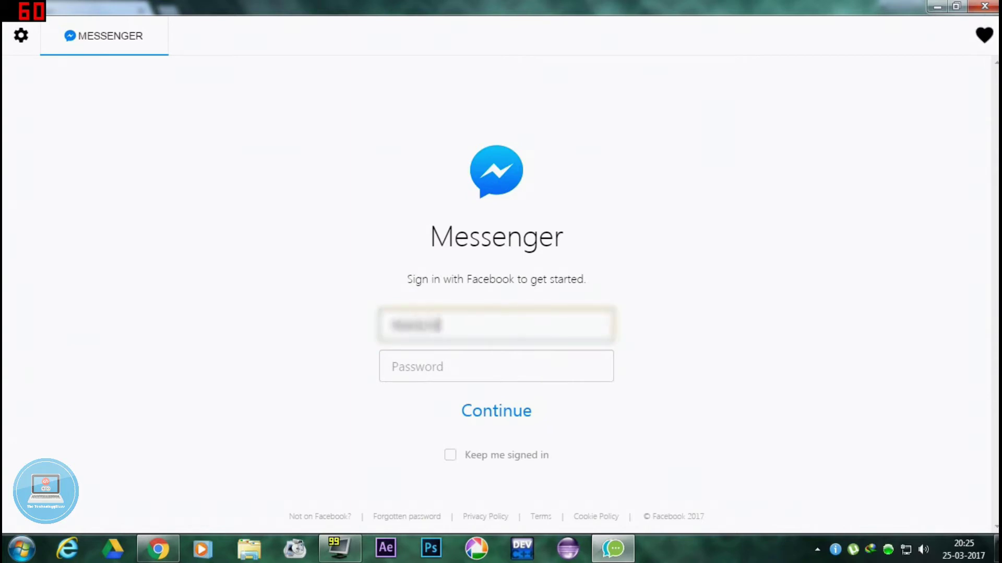
{"action": "left_click", "coordinate": [495, 366]}
{"action": "type", "text": "•••"}
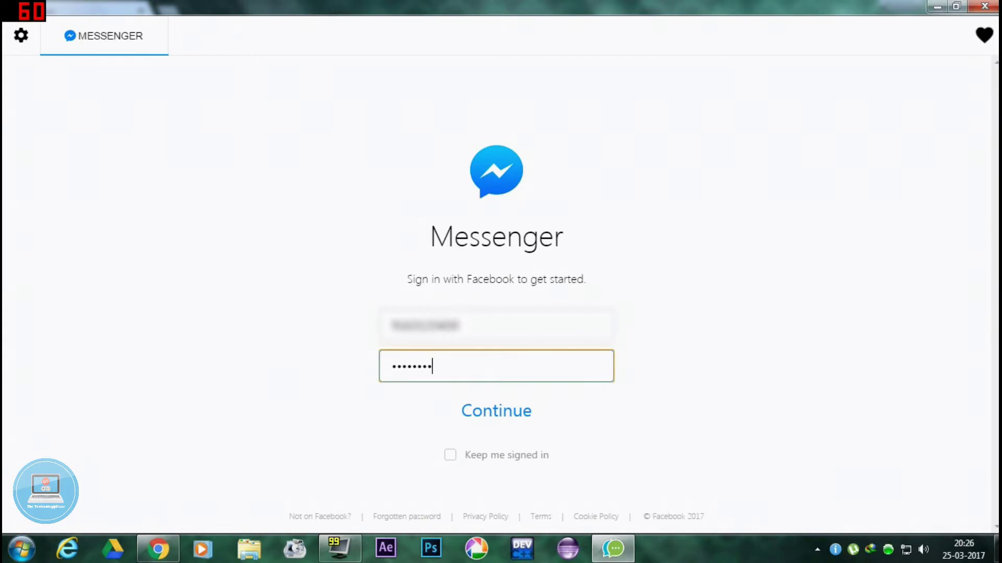
{"action": "left_click", "coordinate": [495, 417]}
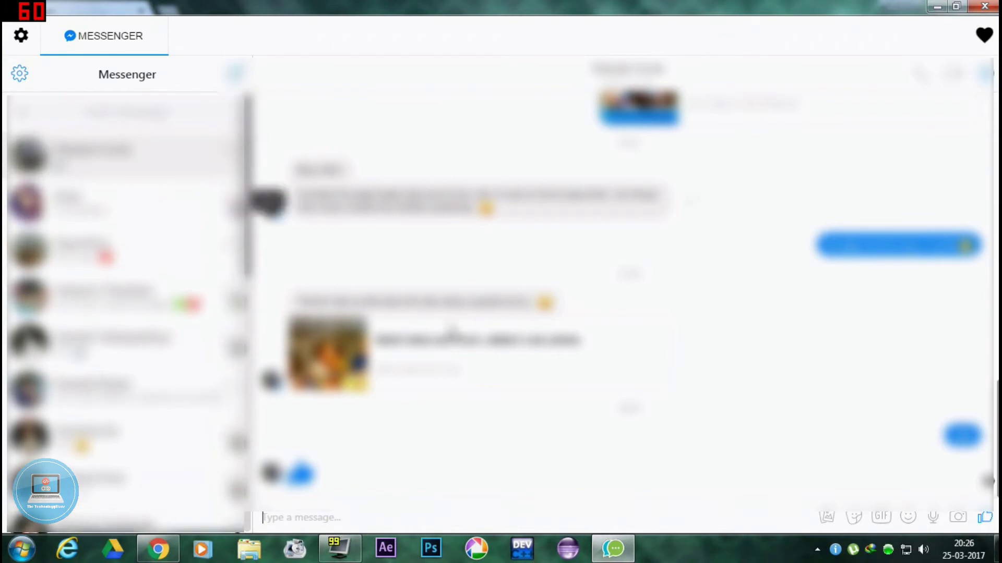
Step: Send the message 'hi !!' in the open Messenger chat
{"action": "type", "text": "hi !!"}
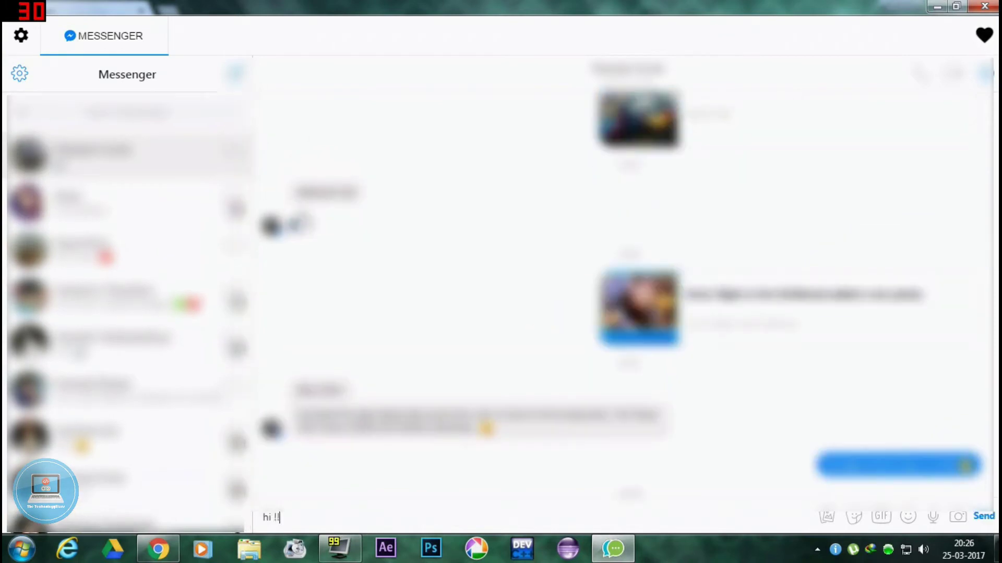
{"action": "key", "text": "Return"}
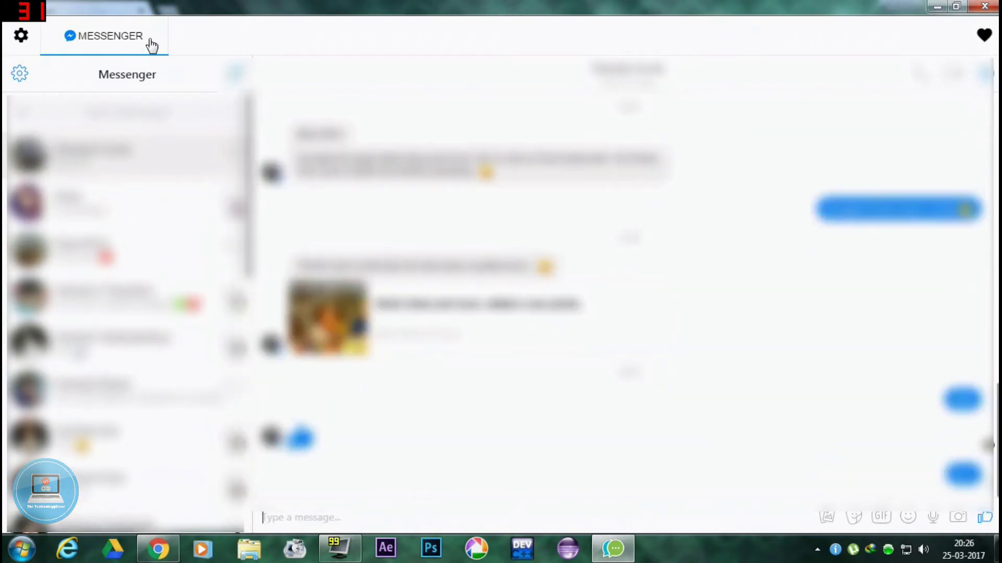
Step: Add WhatsApp as a new service from the settings page
{"action": "left_click", "coordinate": [21, 39]}
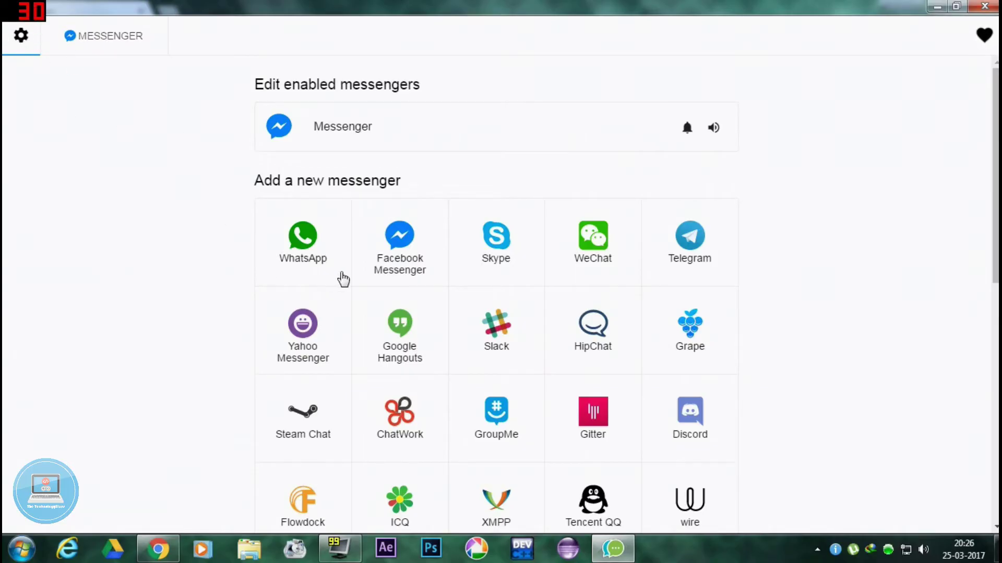
{"action": "left_click", "coordinate": [307, 244]}
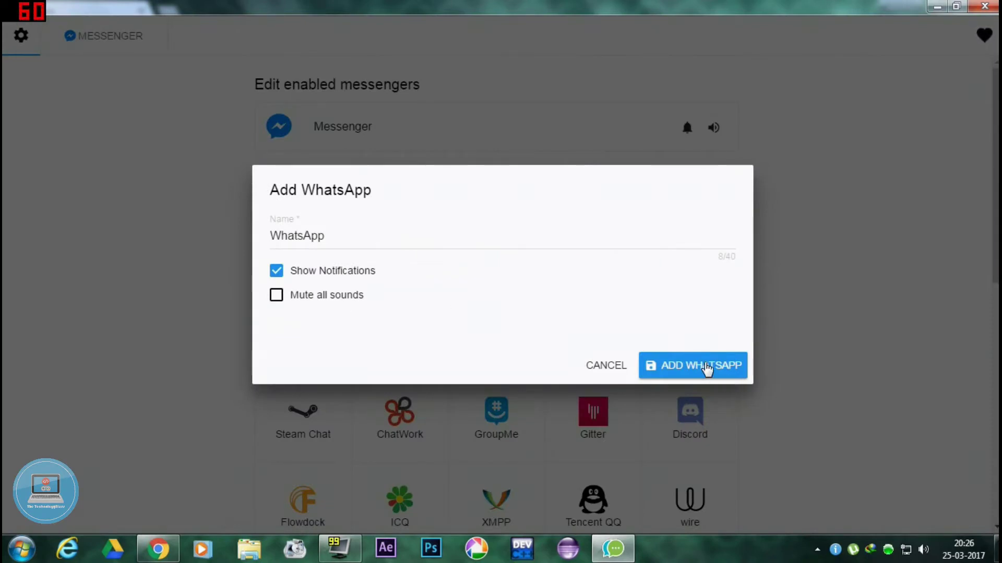
{"action": "left_click", "coordinate": [707, 369]}
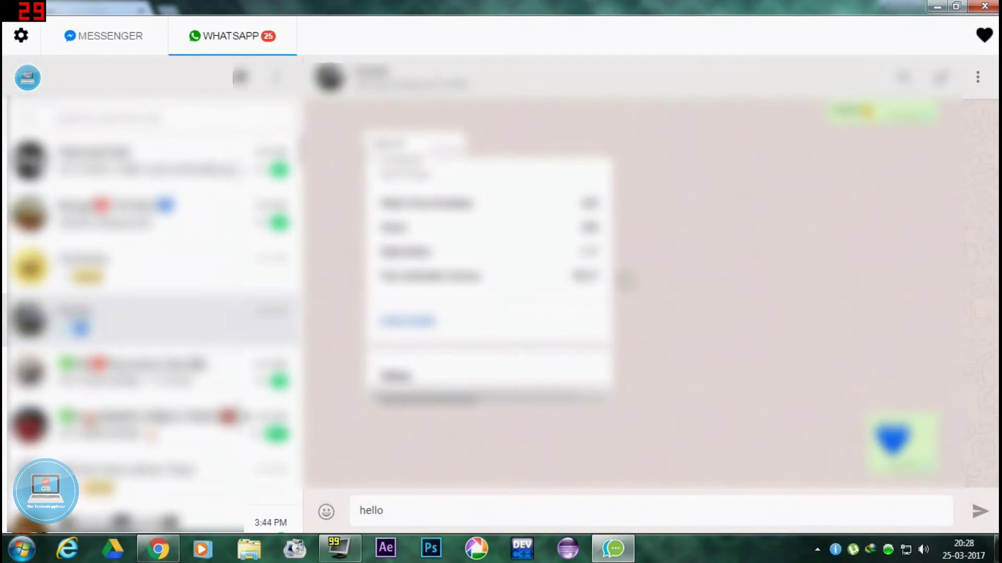
Step: Send 'hello !!' in the WhatsApp chat, then return to the Messenger tab
{"action": "type", "text": "!!"}
{"action": "key", "text": "Return"}
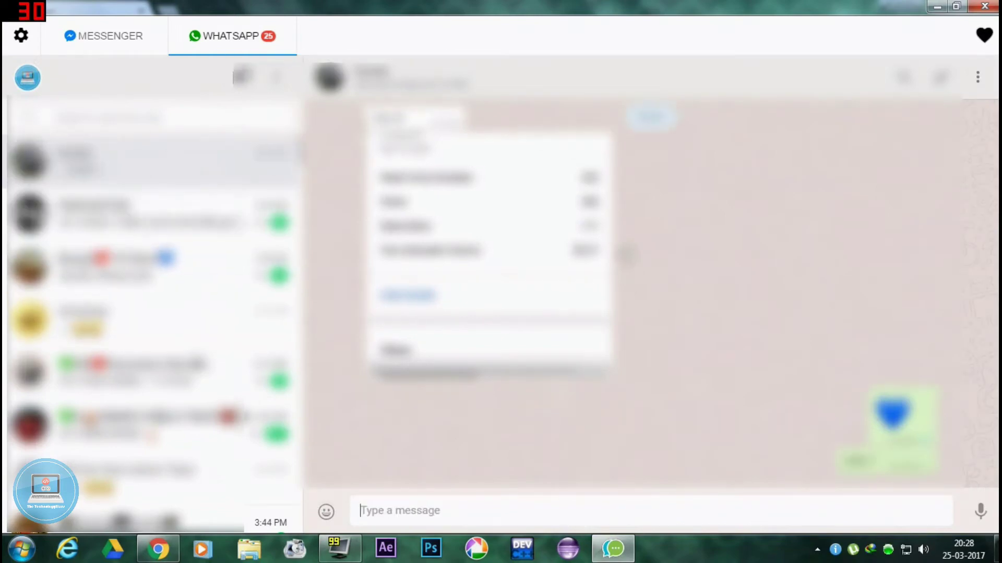
{"action": "left_click", "coordinate": [106, 37]}
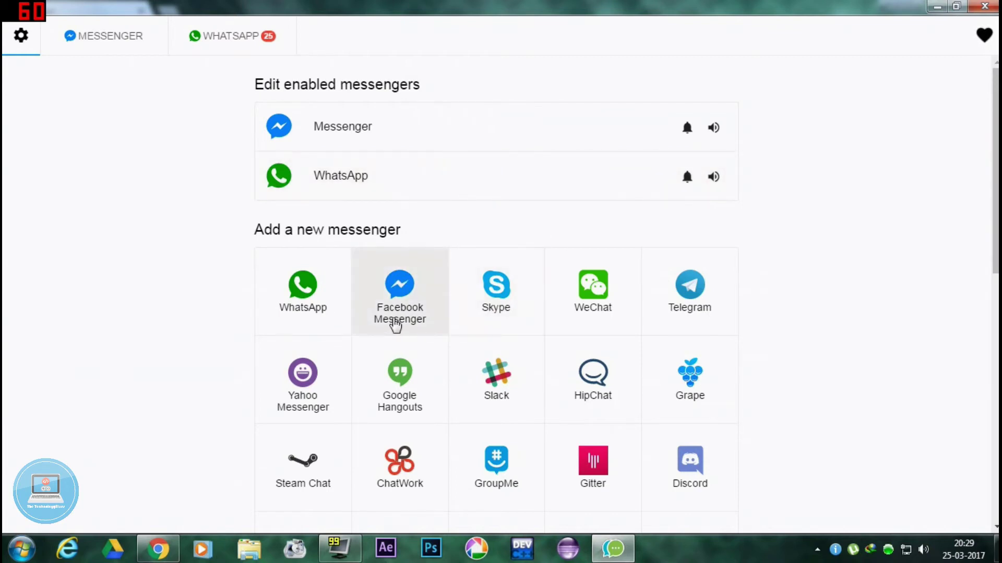
Step: Add a second Facebook Messenger service and sign in with the other account's email and password
{"action": "left_click", "coordinate": [401, 289]}
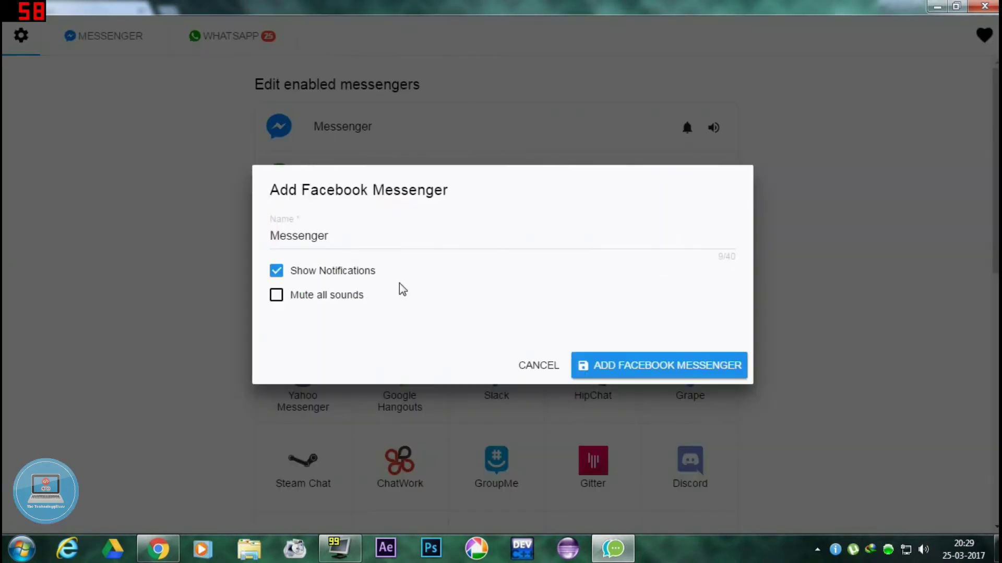
{"action": "left_click", "coordinate": [654, 370]}
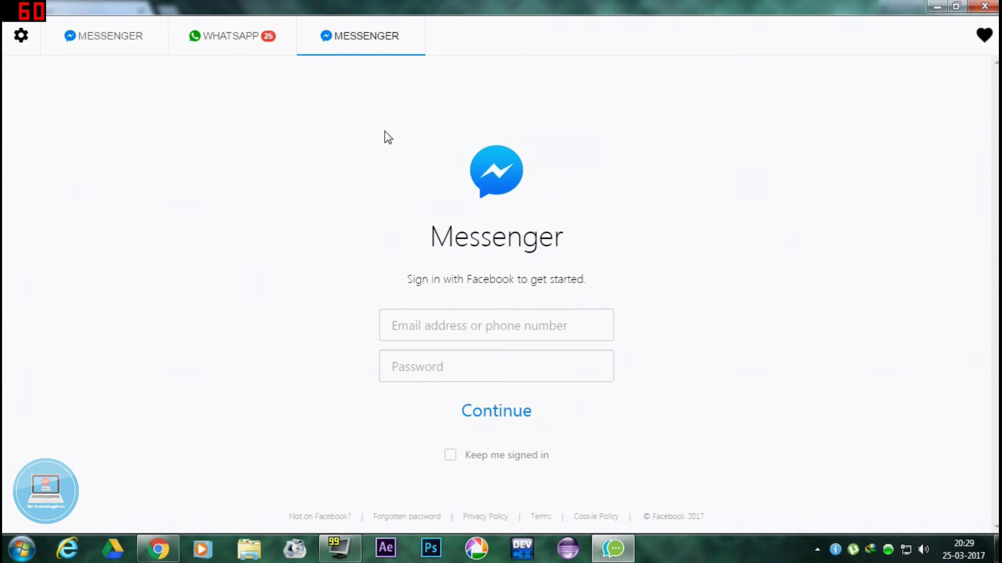
{"action": "left_click", "coordinate": [392, 326]}
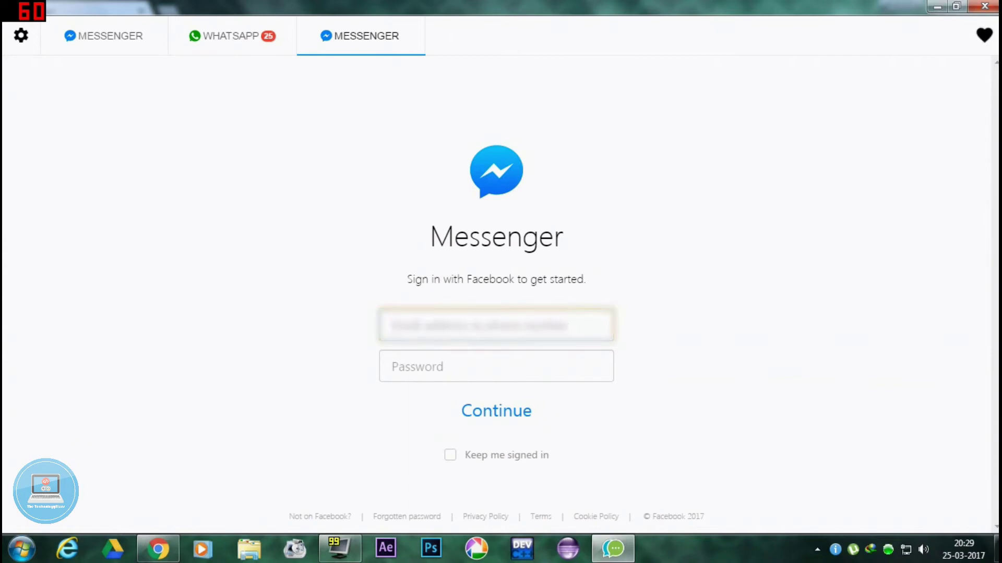
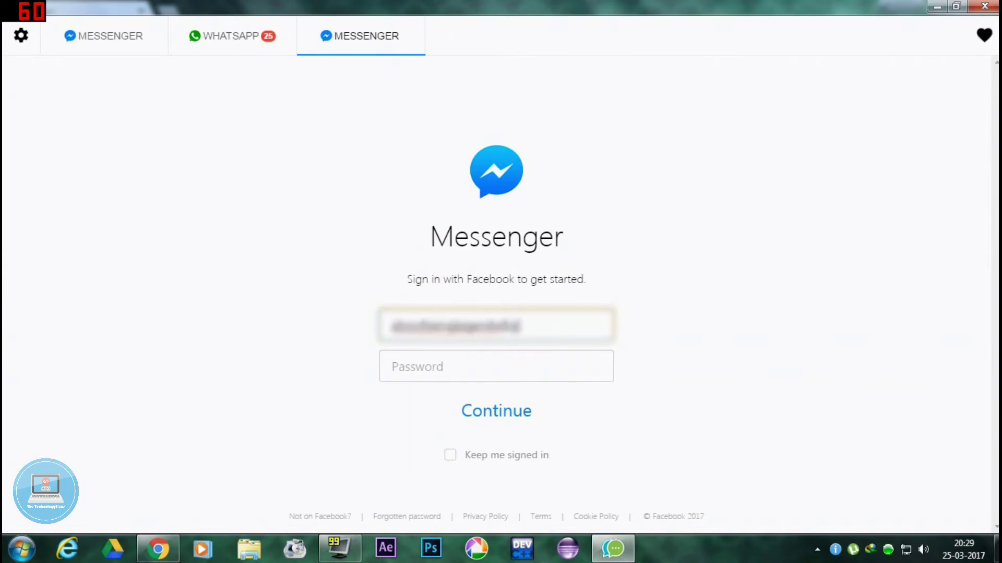
{"action": "key", "text": "Tab"}
{"action": "type", "text": "••"}
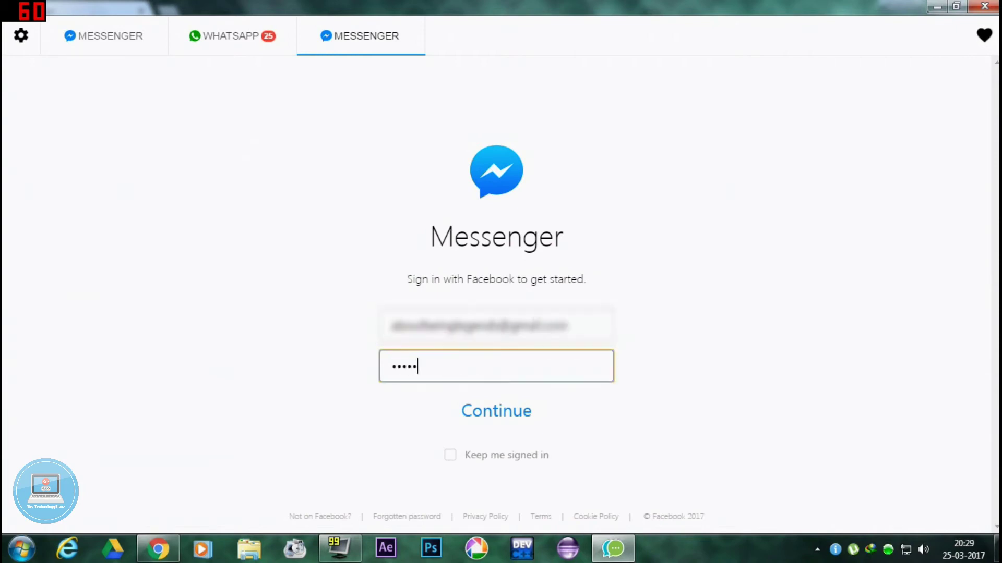
{"action": "left_click", "coordinate": [483, 412]}
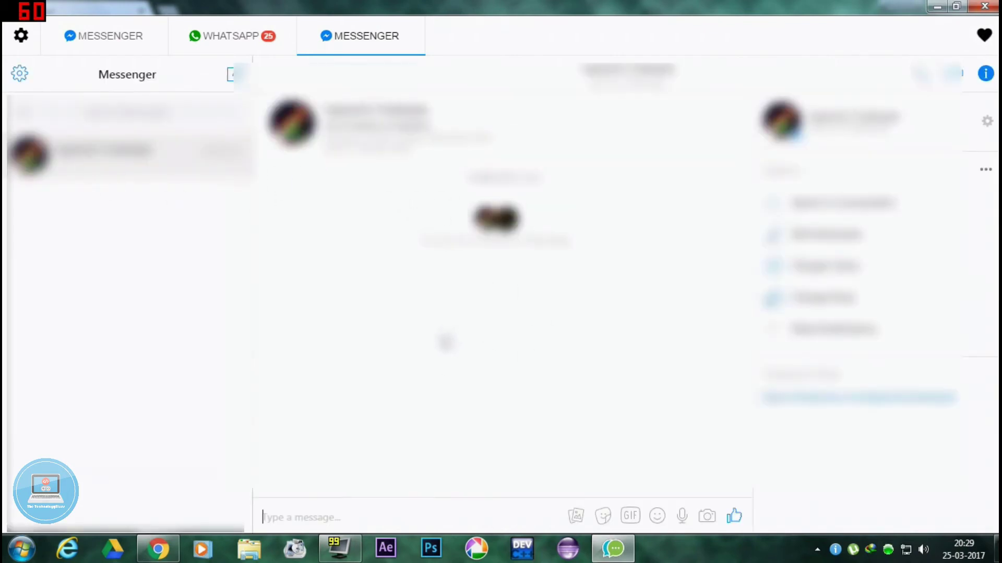
Step: Send the typed 'hello friend !!' message and dismiss the WhatsApp message popup
{"action": "left_click", "coordinate": [134, 38]}
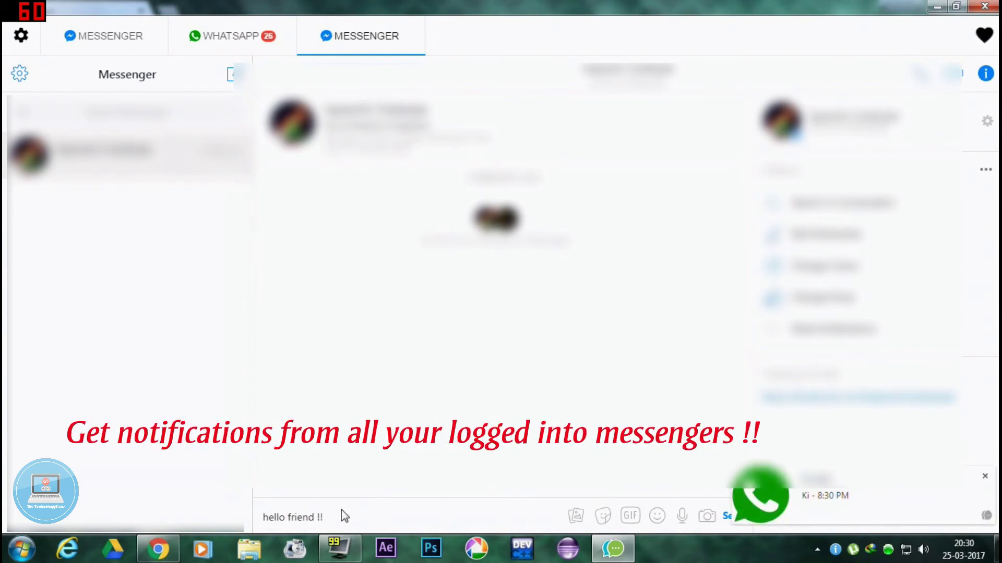
{"action": "key", "text": "Return"}
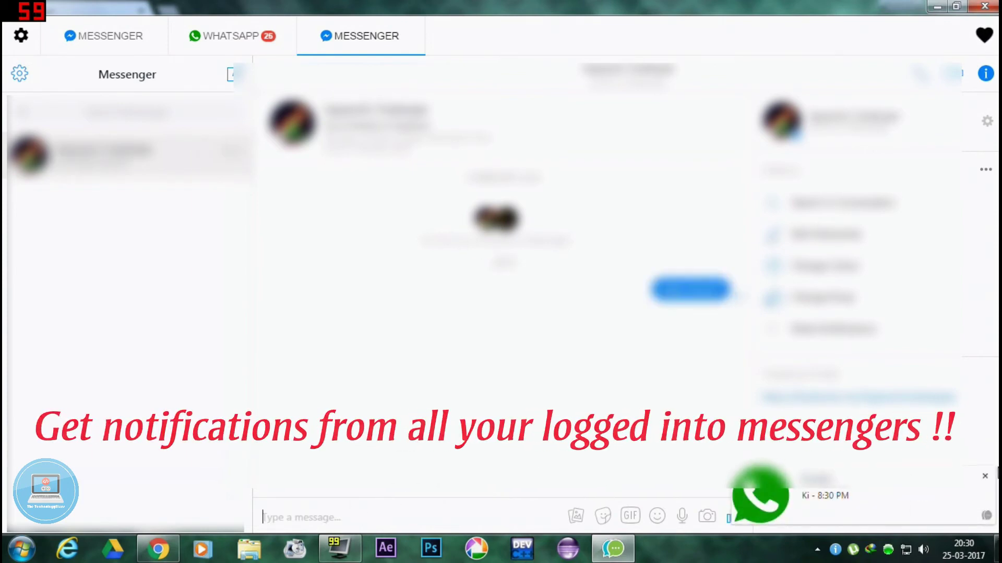
{"action": "left_click", "coordinate": [984, 476]}
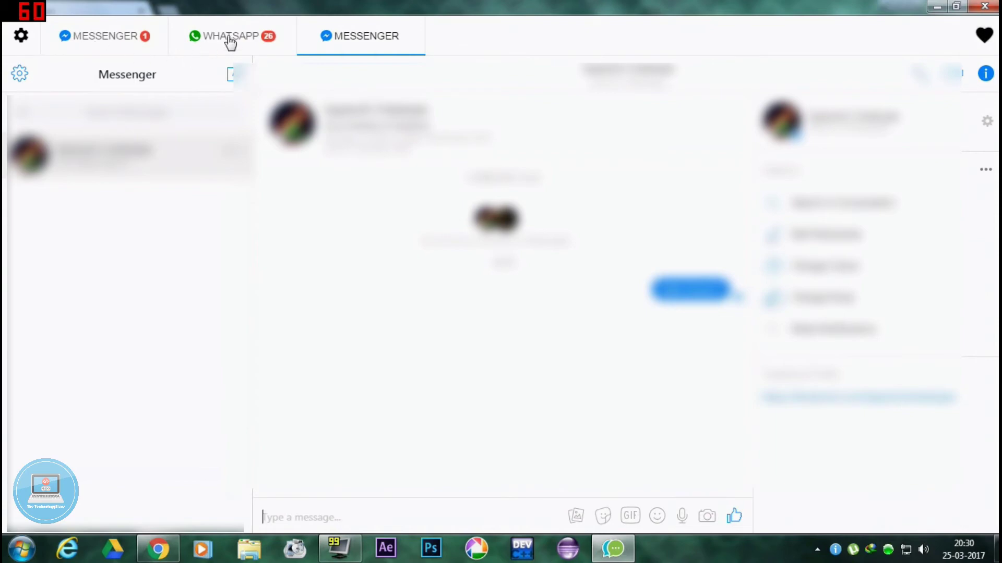
Step: Cycle through the WhatsApp and first Messenger tabs, ending on the second Messenger account's chat
{"action": "left_click", "coordinate": [232, 40]}
{"action": "left_click", "coordinate": [101, 36]}
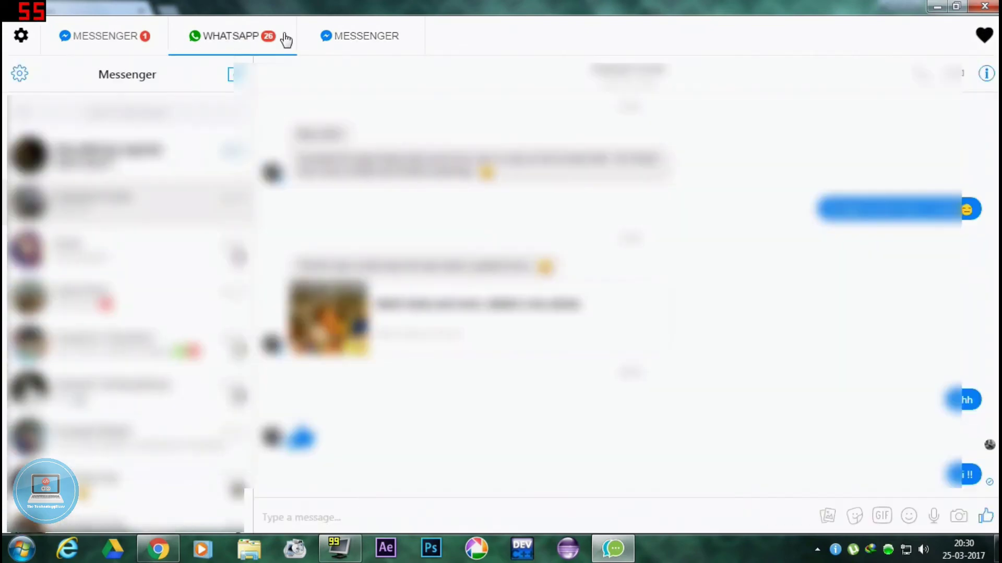
{"action": "left_click", "coordinate": [372, 40]}
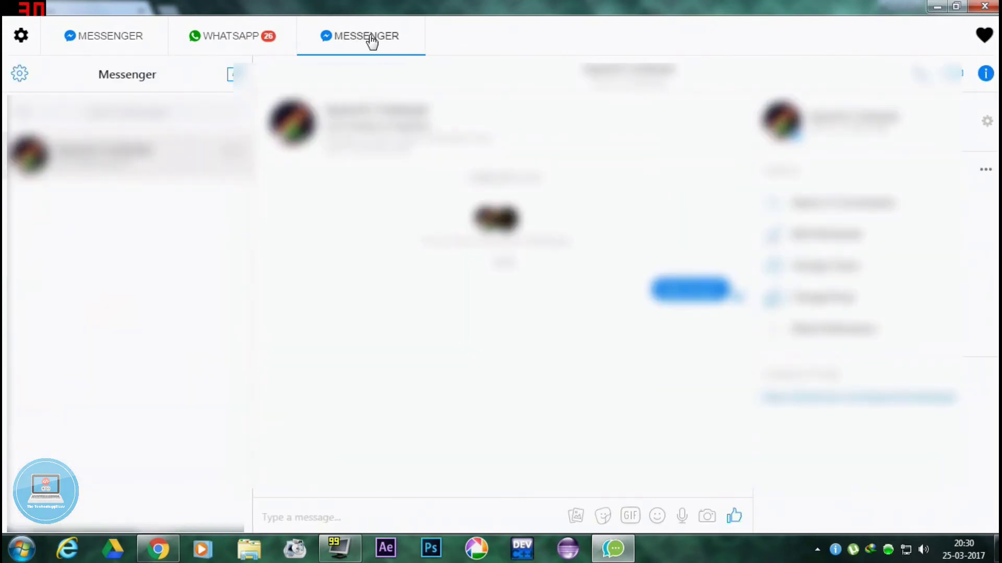
Step: Review the All-in-One settings page listing two Messenger services and WhatsApp as enabled
{"action": "left_click", "coordinate": [21, 39]}
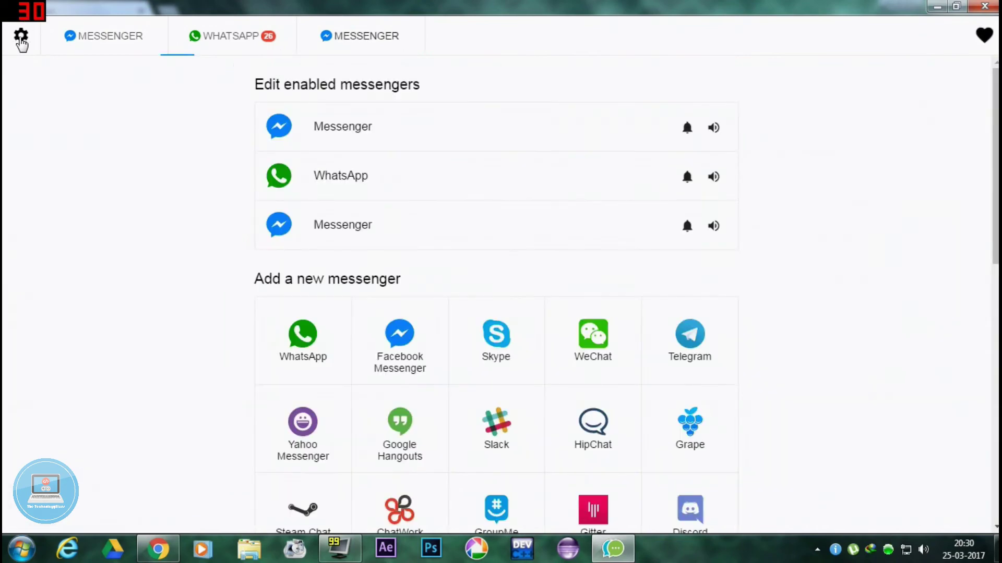
{"action": "scroll", "coordinate": [480, 384], "scroll_direction": "down", "scroll_amount": 2}
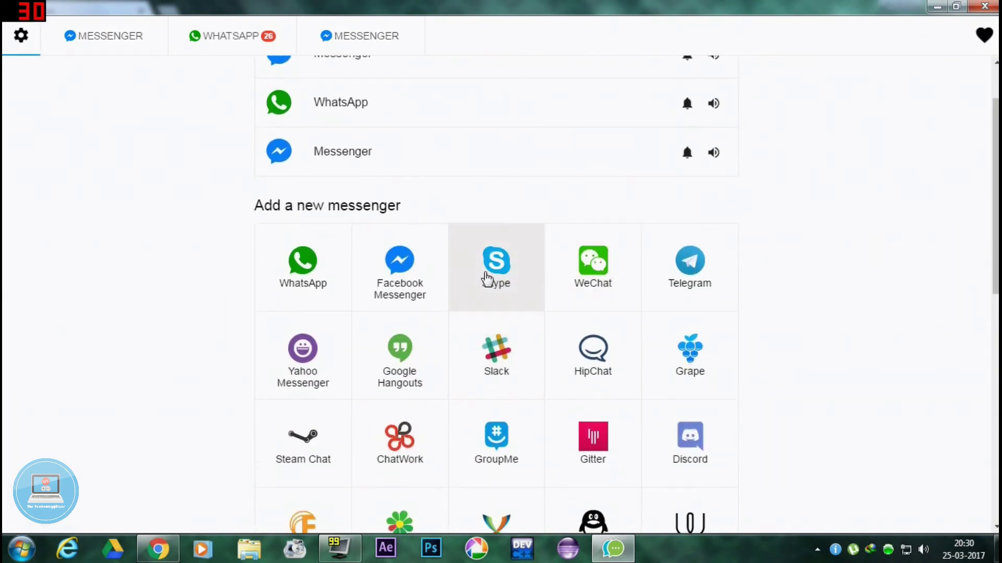
{"action": "scroll", "coordinate": [525, 394], "scroll_direction": "down", "scroll_amount": 8}
{"action": "scroll", "coordinate": [530, 398], "scroll_direction": "up", "scroll_amount": 10}
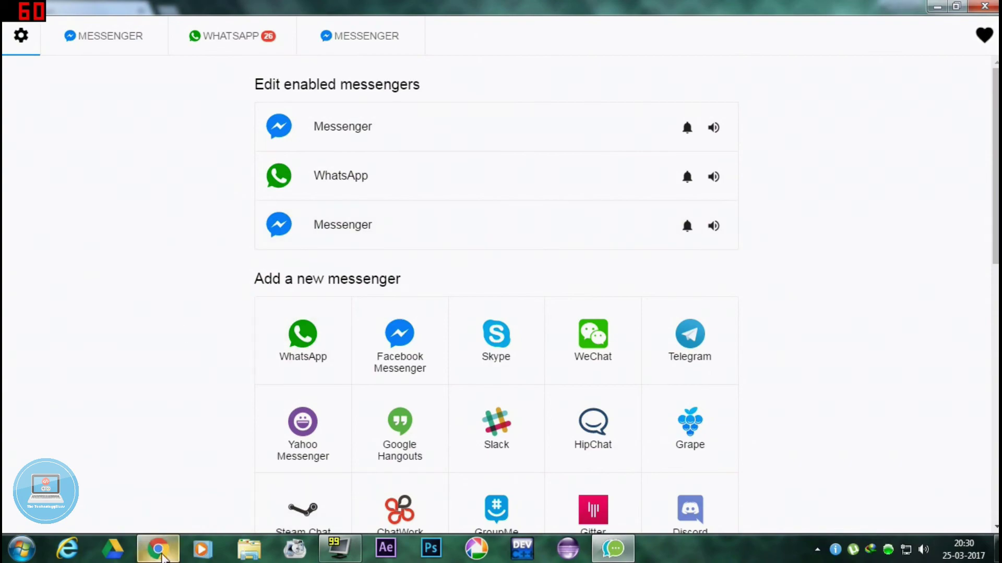
Step: Bring Chrome's apps page to the front from the taskbar
{"action": "left_click", "coordinate": [157, 549]}
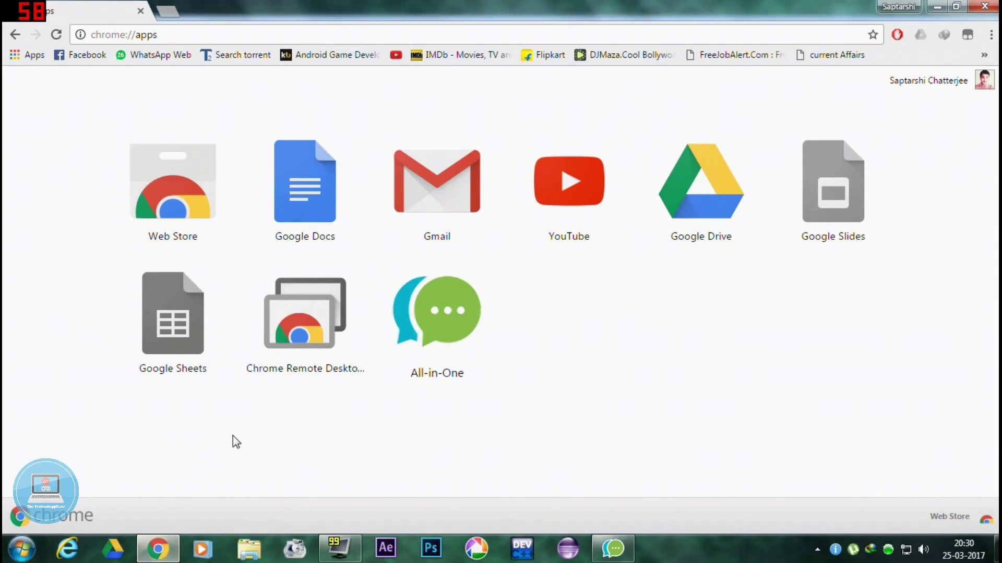
{"action": "left_click", "coordinate": [156, 556]}
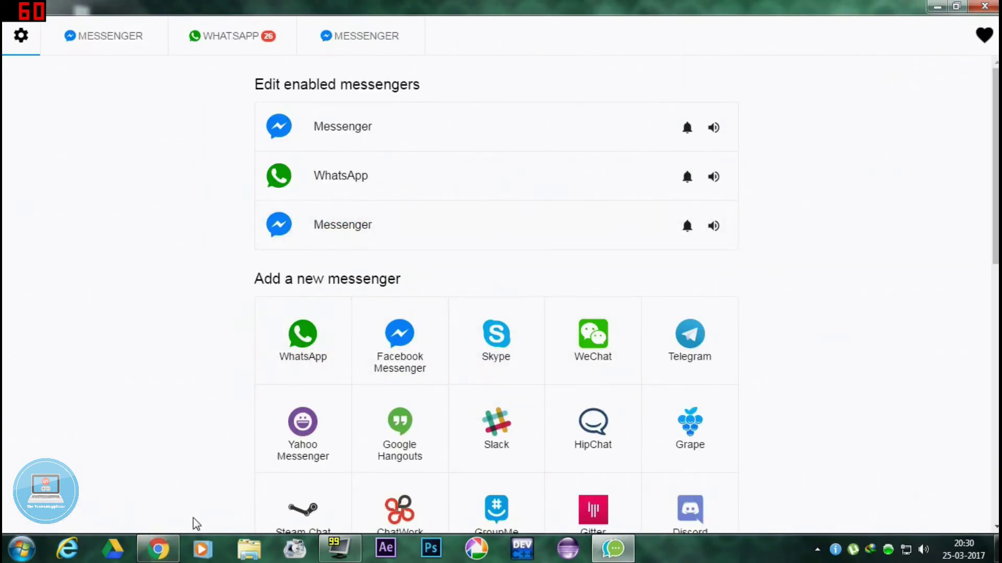
{"action": "left_click", "coordinate": [163, 558]}
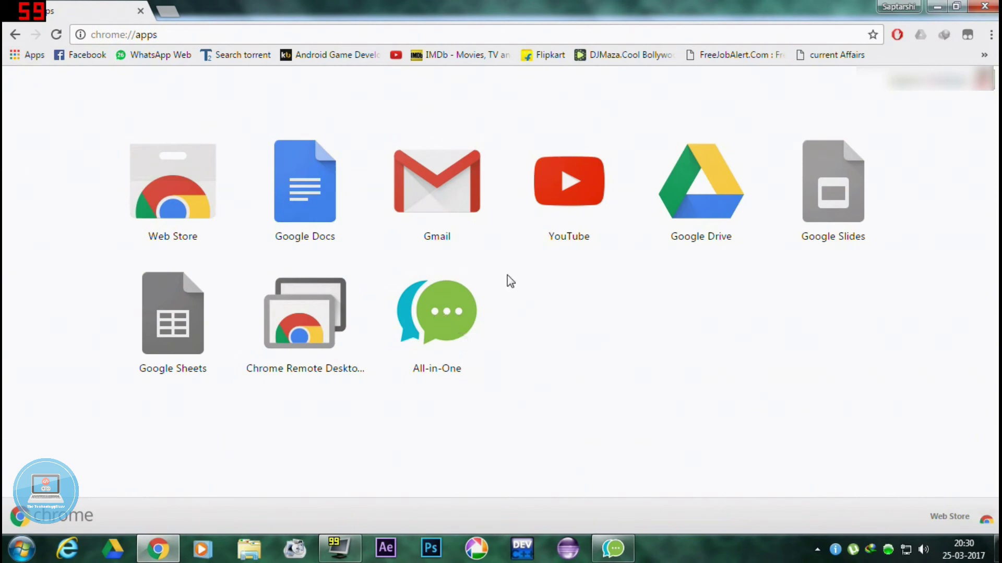
Step: Create Desktop, Start menu and taskbar shortcuts for the All-in-One app, then close Chrome
{"action": "right_click", "coordinate": [441, 309]}
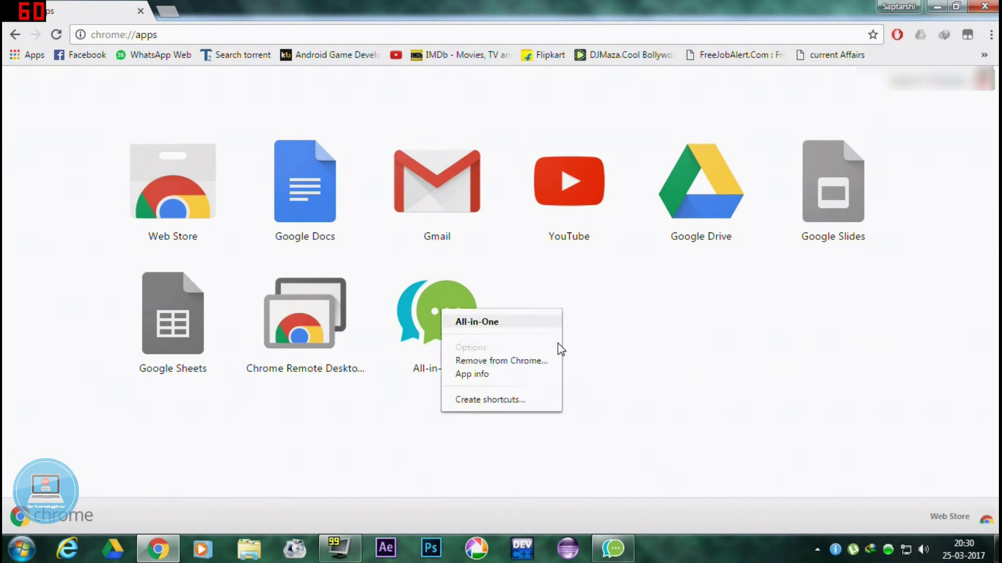
{"action": "left_click", "coordinate": [504, 400]}
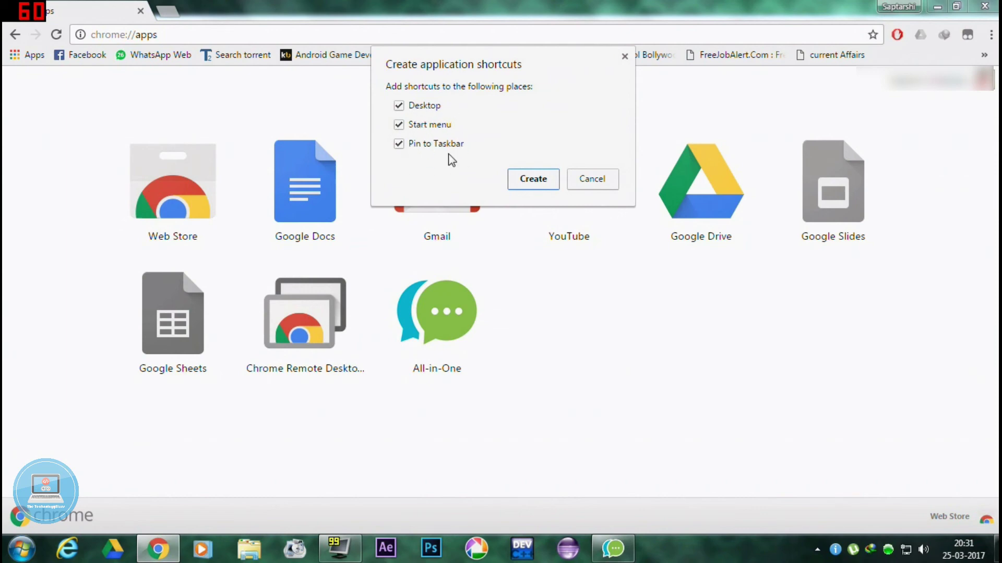
{"action": "left_click", "coordinate": [536, 181]}
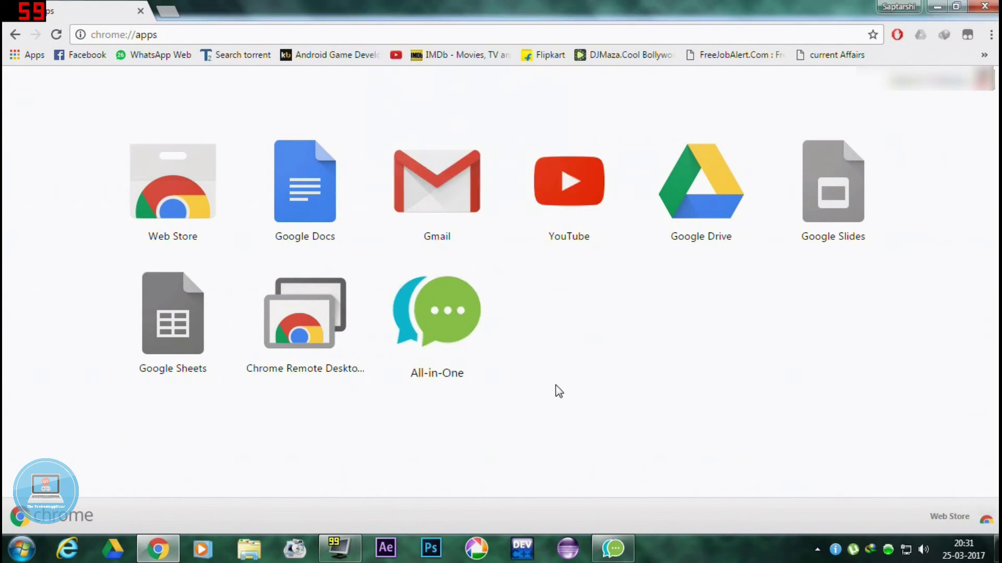
{"action": "left_click", "coordinate": [993, 5]}
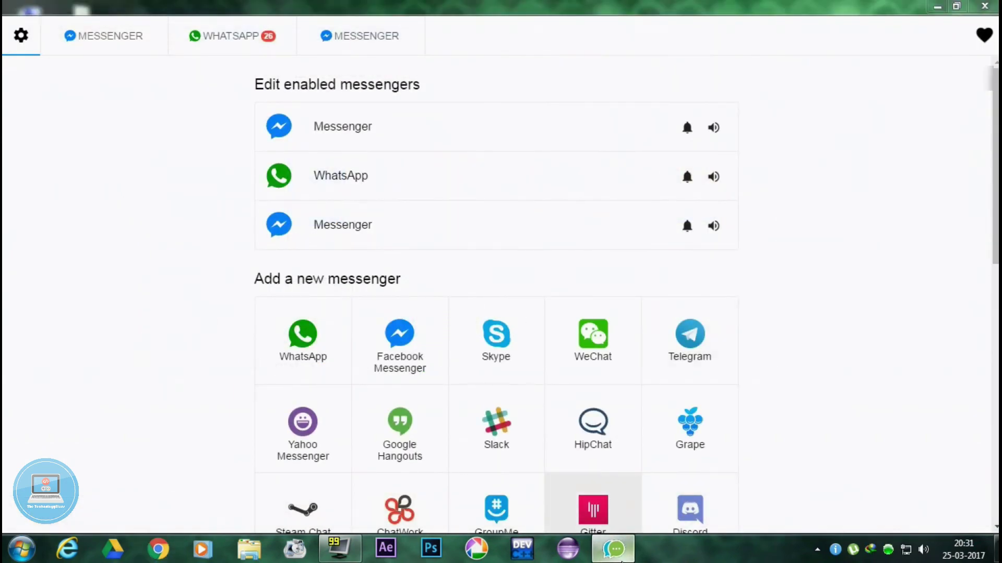
Step: Show the Windows desktop and refresh it
{"action": "key", "text": "super+d"}
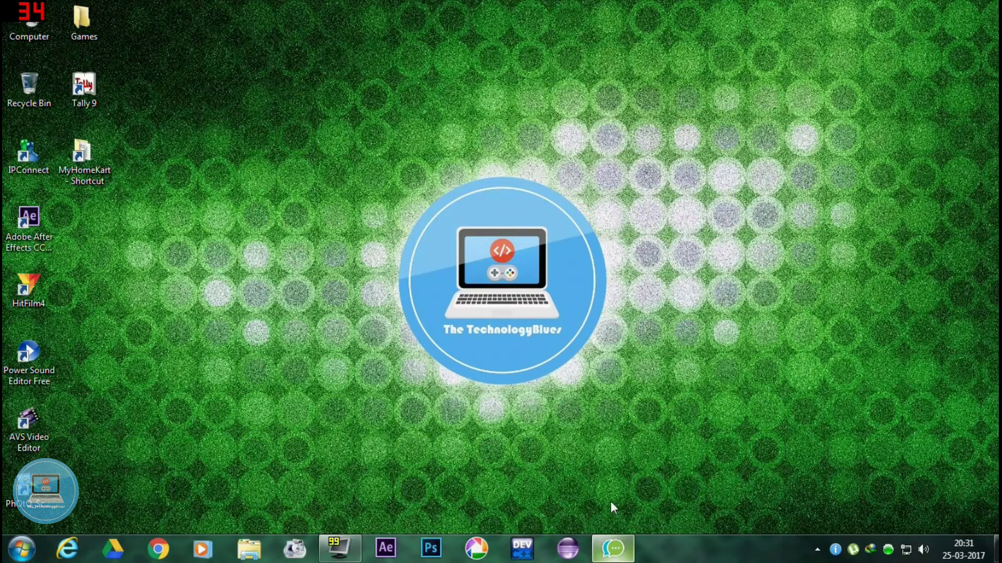
{"action": "right_click", "coordinate": [466, 264]}
{"action": "left_click", "coordinate": [510, 328]}
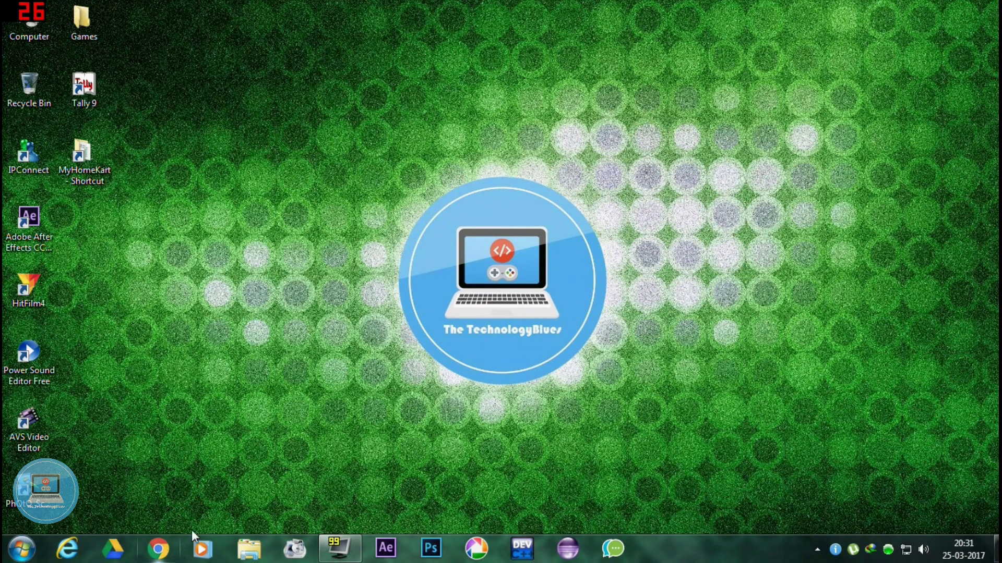
Step: Launch All-in-One Messenger from its pinned taskbar icon and view both Messenger accounts and WhatsApp
{"action": "left_click", "coordinate": [612, 549]}
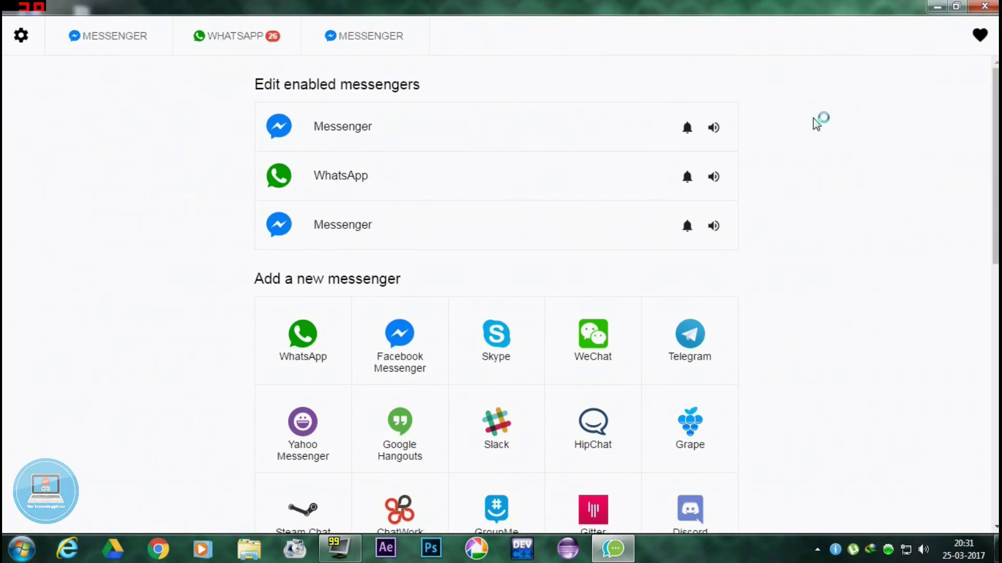
{"action": "left_click", "coordinate": [134, 38]}
{"action": "left_click", "coordinate": [223, 38]}
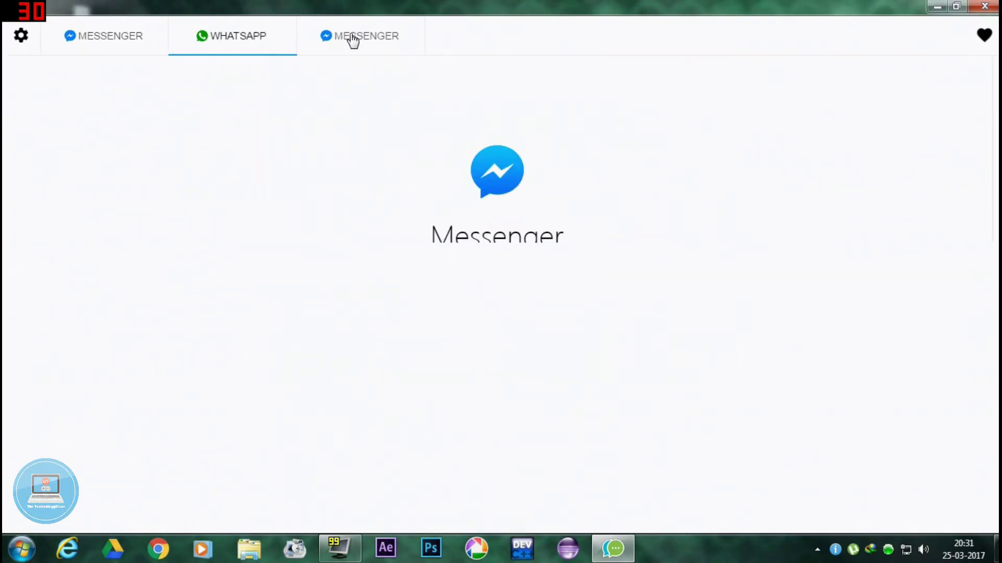
{"action": "left_click", "coordinate": [352, 40]}
{"action": "left_click", "coordinate": [173, 48]}
{"action": "left_click", "coordinate": [151, 47]}
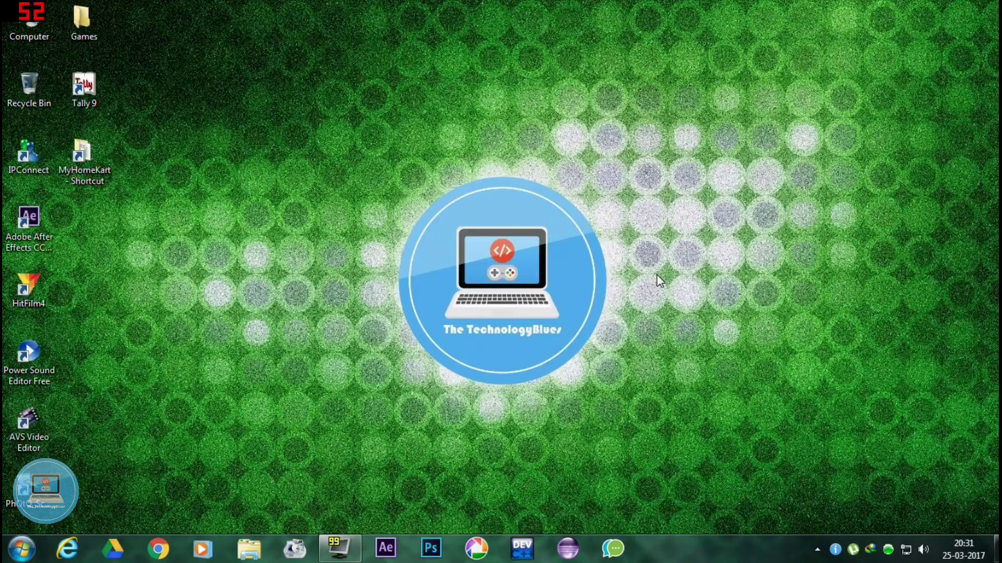